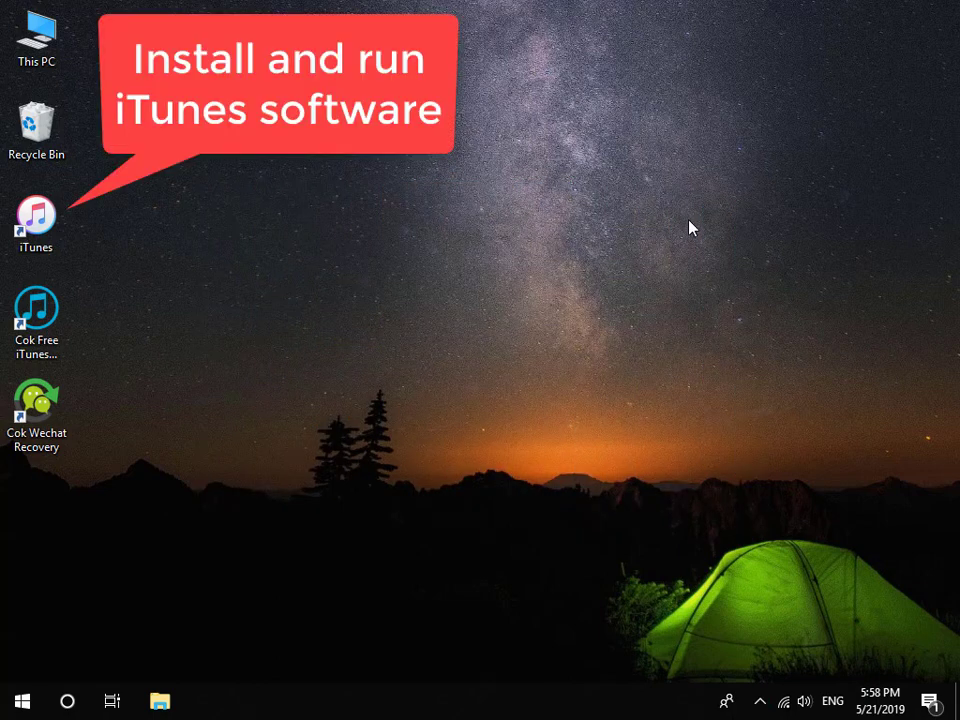
Back up the connected iPhone X to this computer from its iTunes Summary page.
{"action": "double_click", "coordinate": [60, 230]}
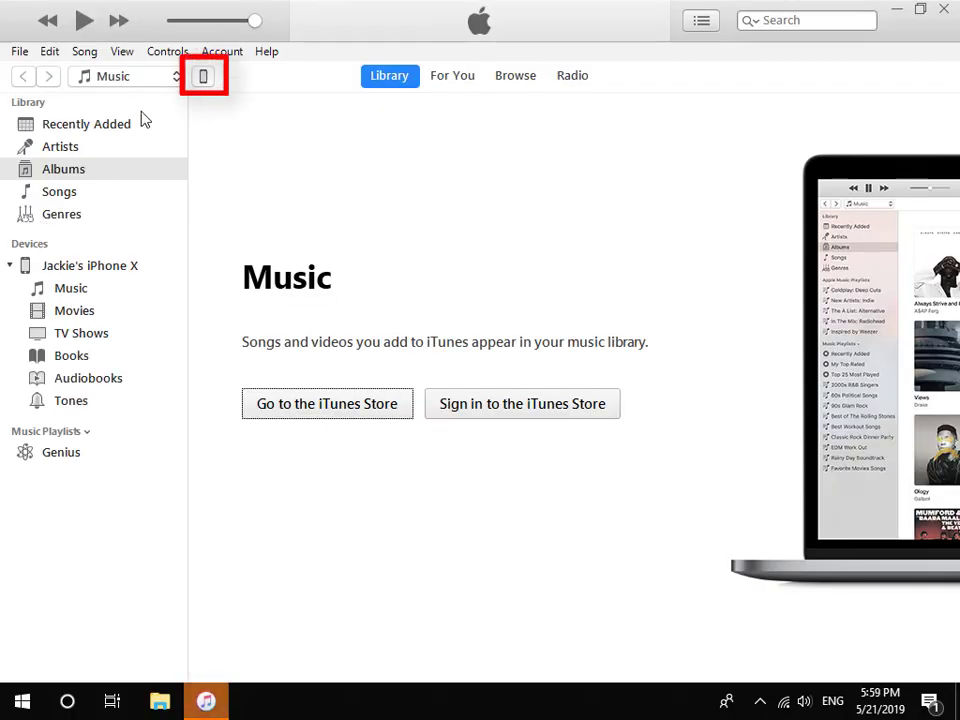
{"action": "left_click", "coordinate": [205, 78]}
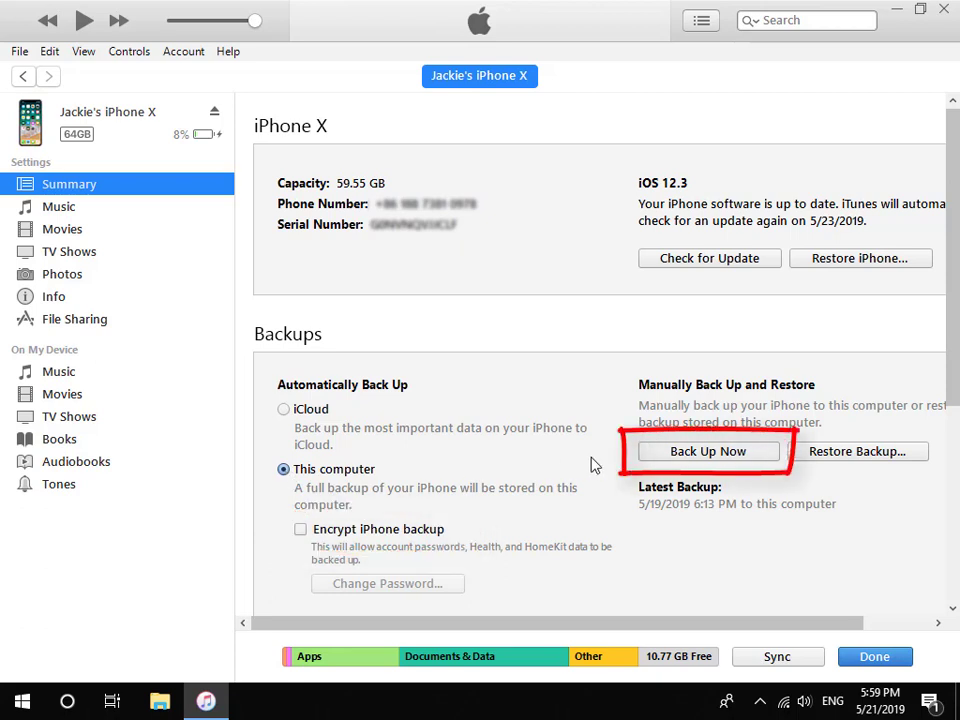
{"action": "left_click", "coordinate": [672, 455]}
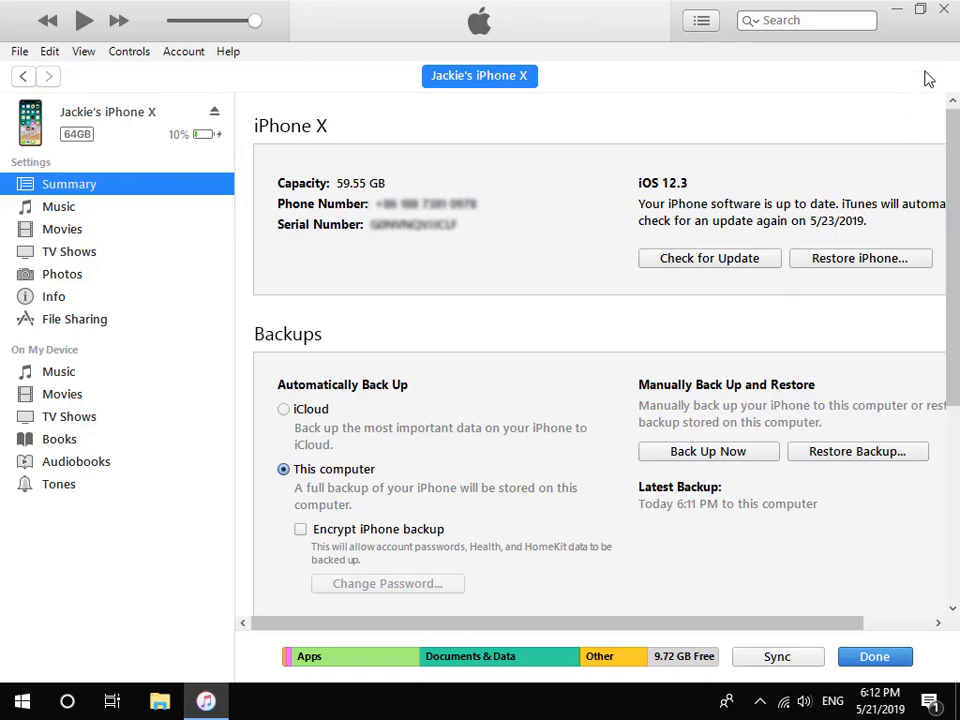
Close iTunes and open the iPhone X backup in Cok Free iTunes Backup Extractor.
{"action": "left_click", "coordinate": [946, 11]}
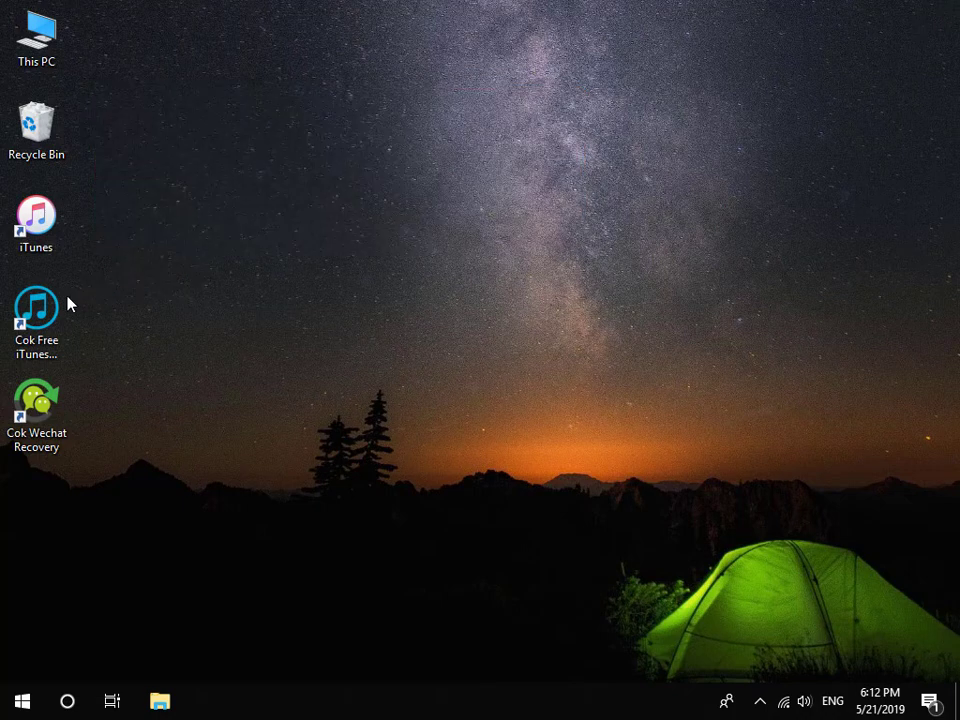
{"action": "double_click", "coordinate": [48, 305]}
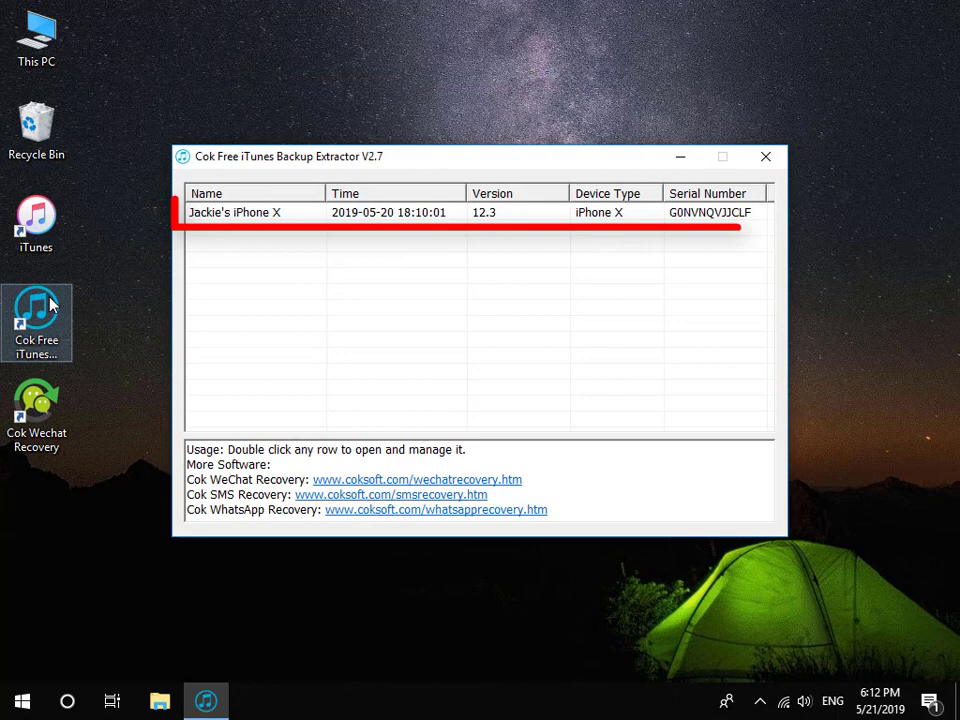
{"action": "double_click", "coordinate": [392, 214]}
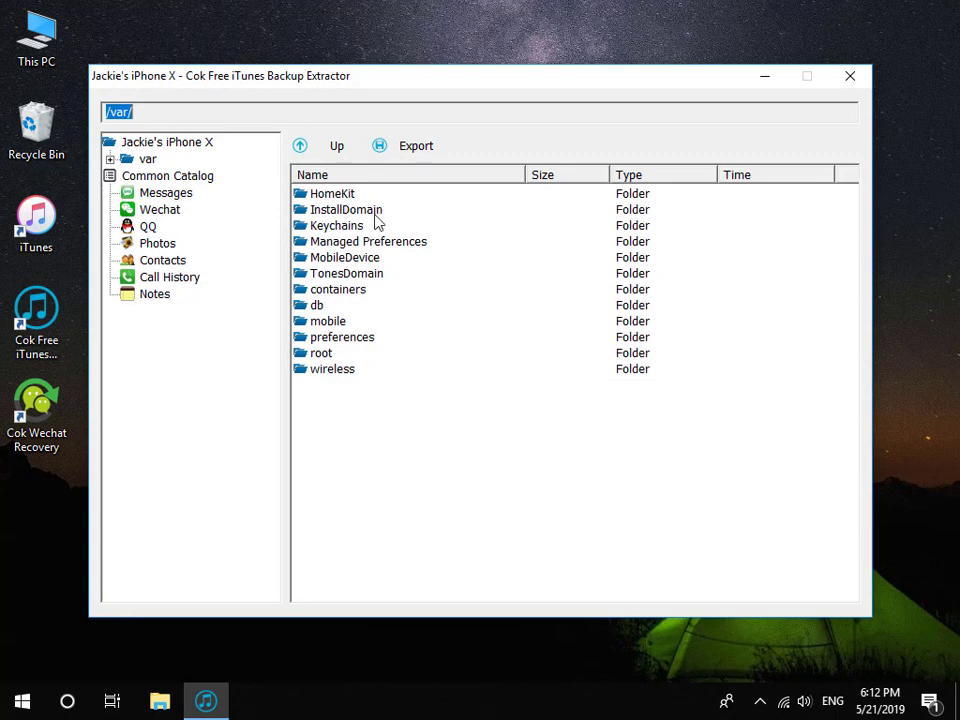
Export WeChat's Documents folder to the Desktop and close the backup browser.
{"action": "left_click", "coordinate": [168, 213]}
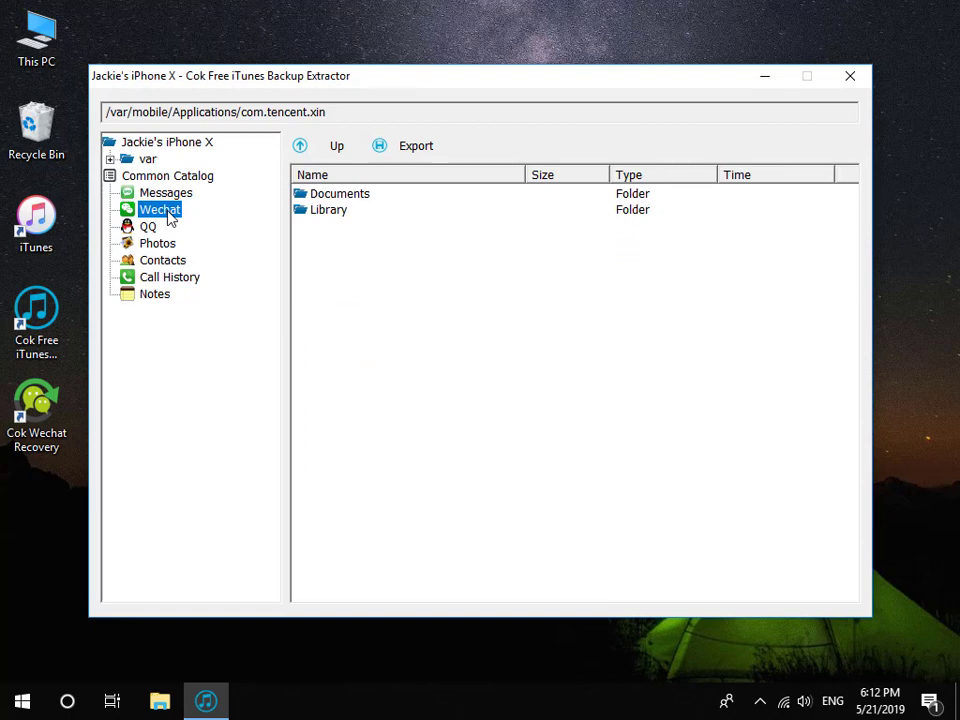
{"action": "left_click", "coordinate": [350, 198]}
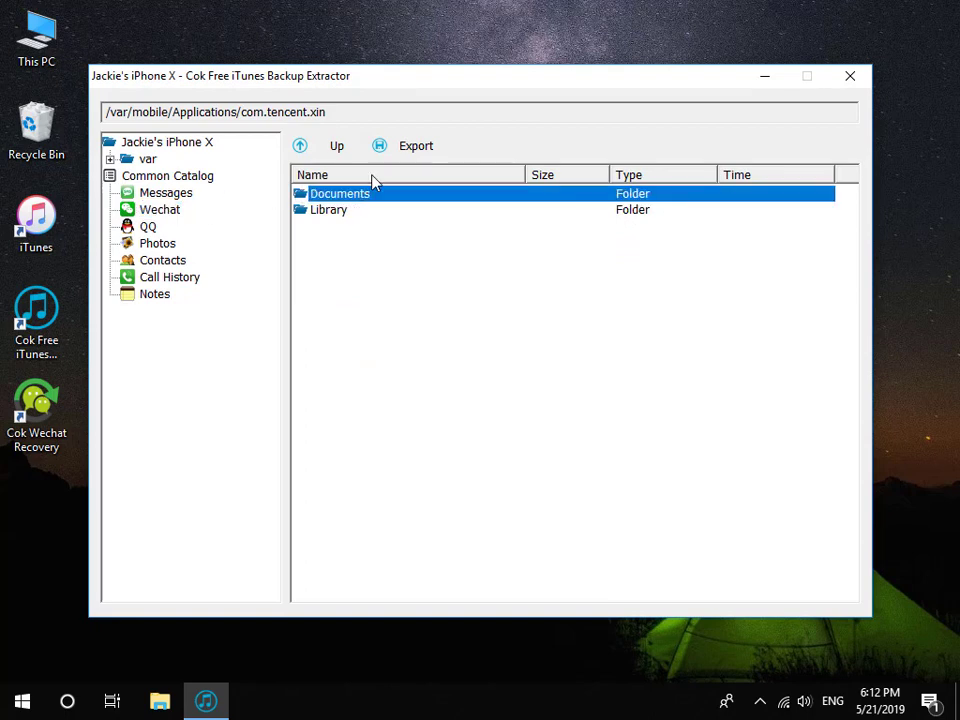
{"action": "left_click", "coordinate": [405, 154]}
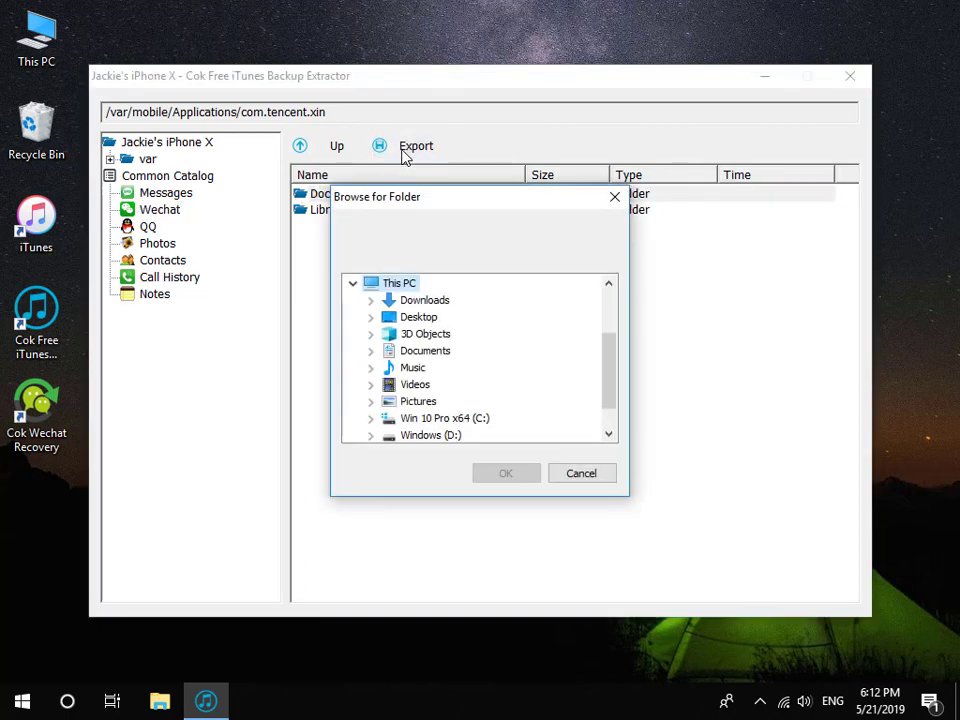
{"action": "left_click", "coordinate": [416, 318]}
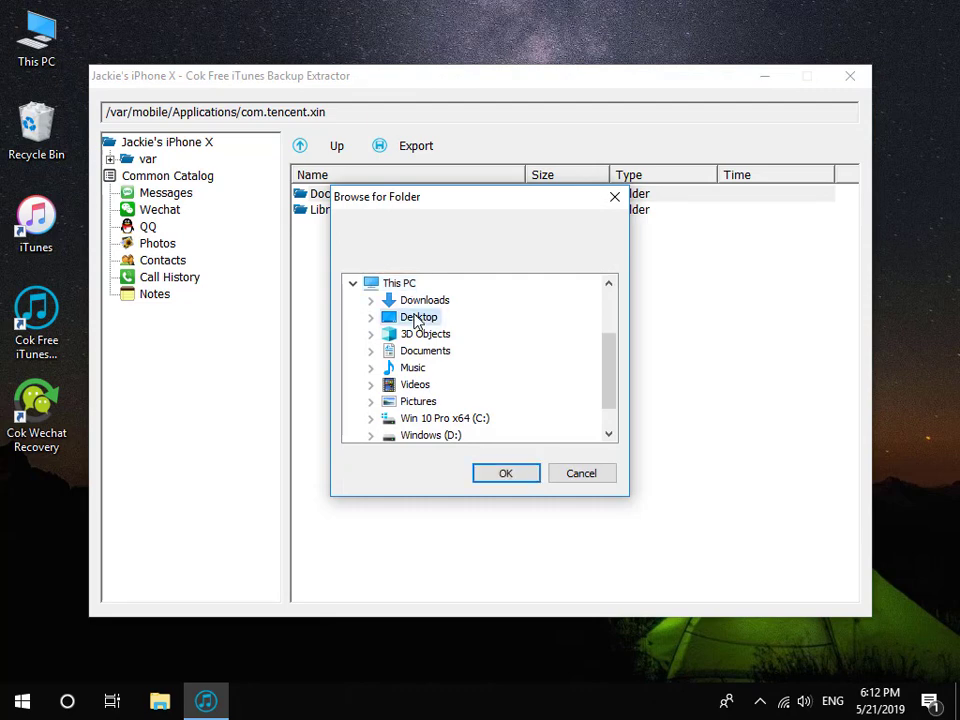
{"action": "left_click", "coordinate": [514, 474]}
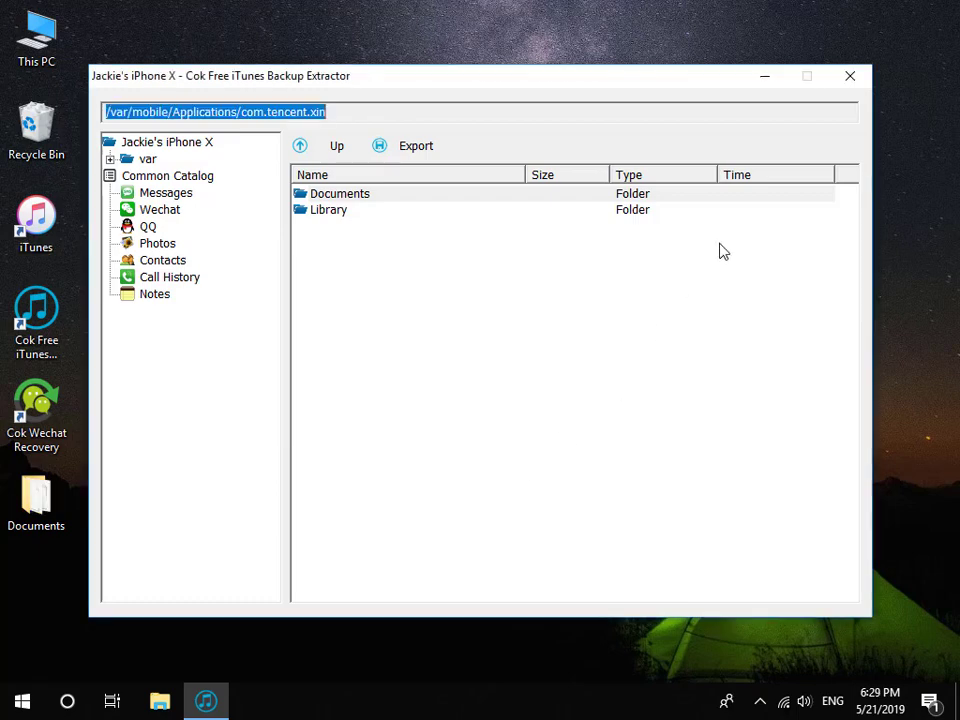
{"action": "left_click", "coordinate": [852, 82]}
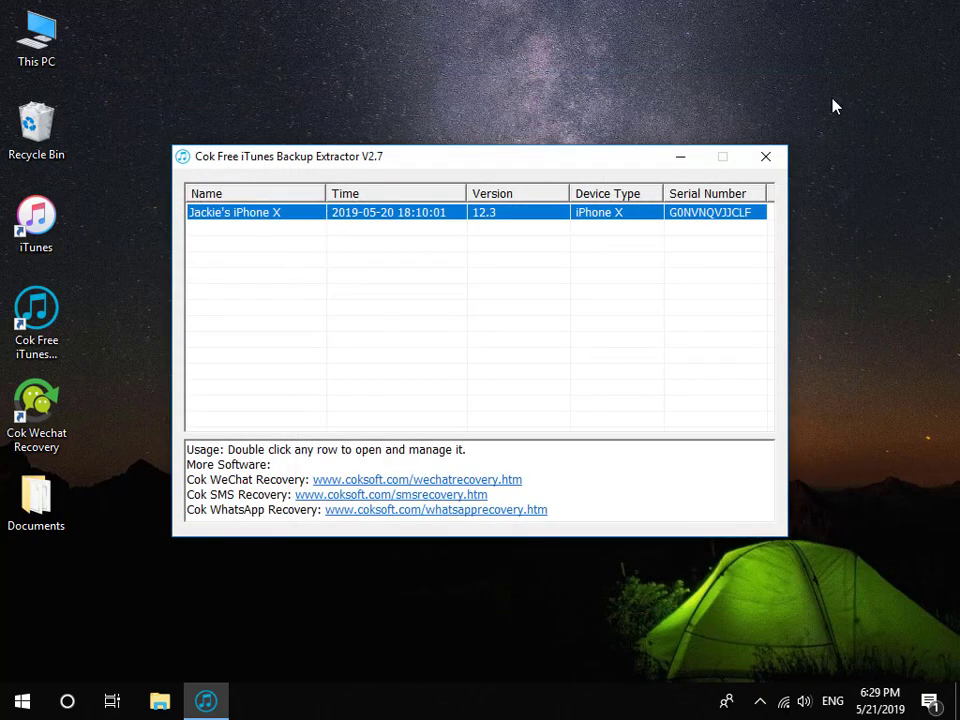
In Cok Wechat Recovery, set the type to iOS and the data path to Desktop\Documents.
{"action": "left_click", "coordinate": [772, 158]}
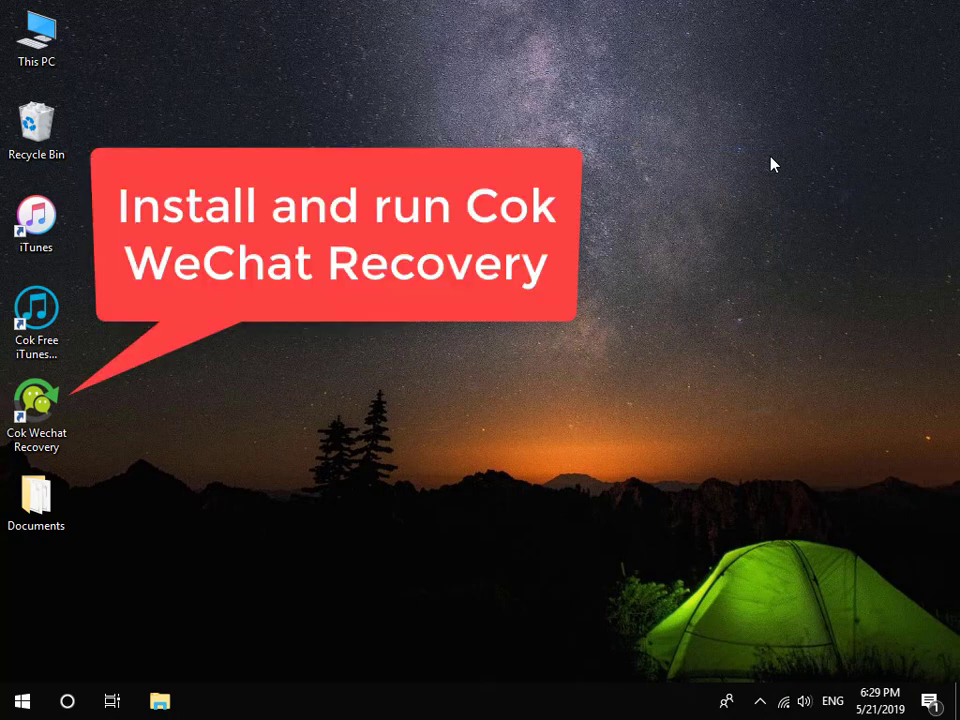
{"action": "double_click", "coordinate": [52, 399]}
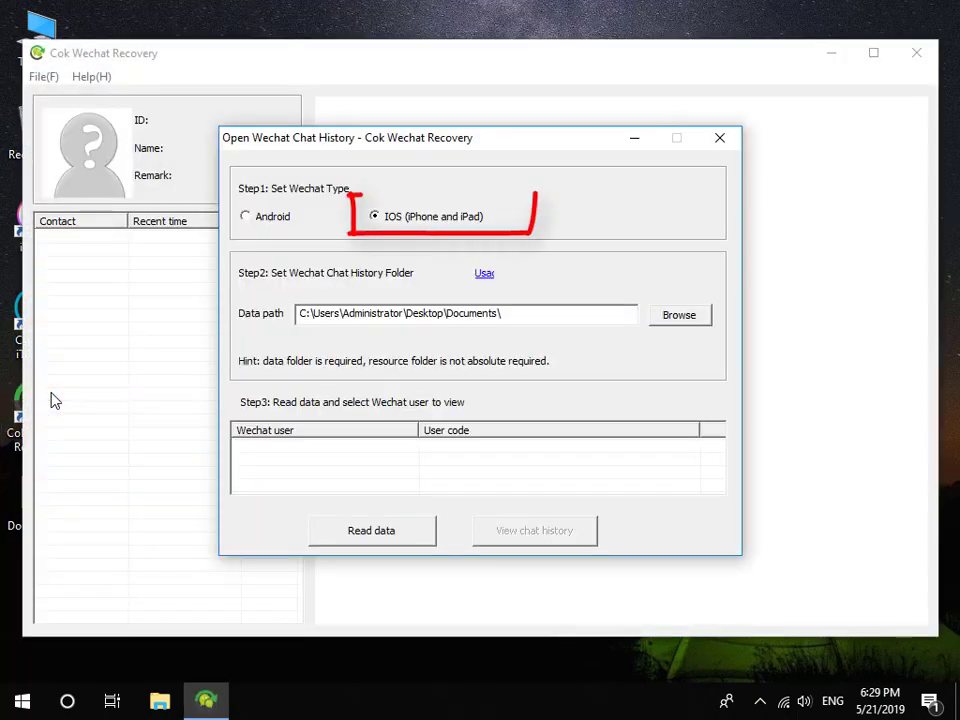
{"action": "left_click", "coordinate": [376, 217]}
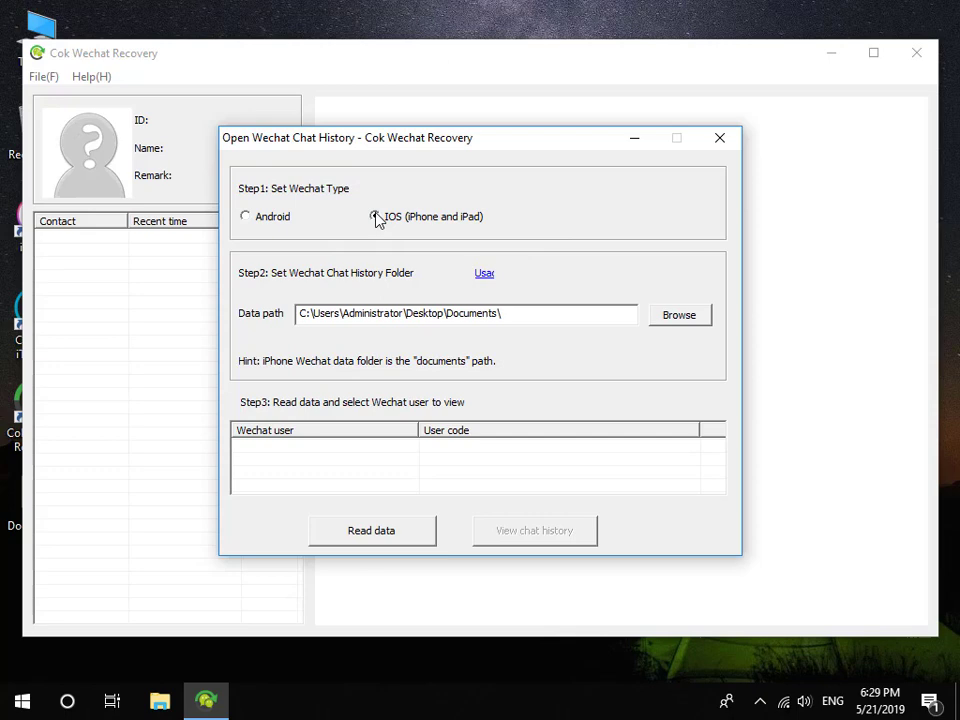
{"action": "left_click", "coordinate": [675, 324]}
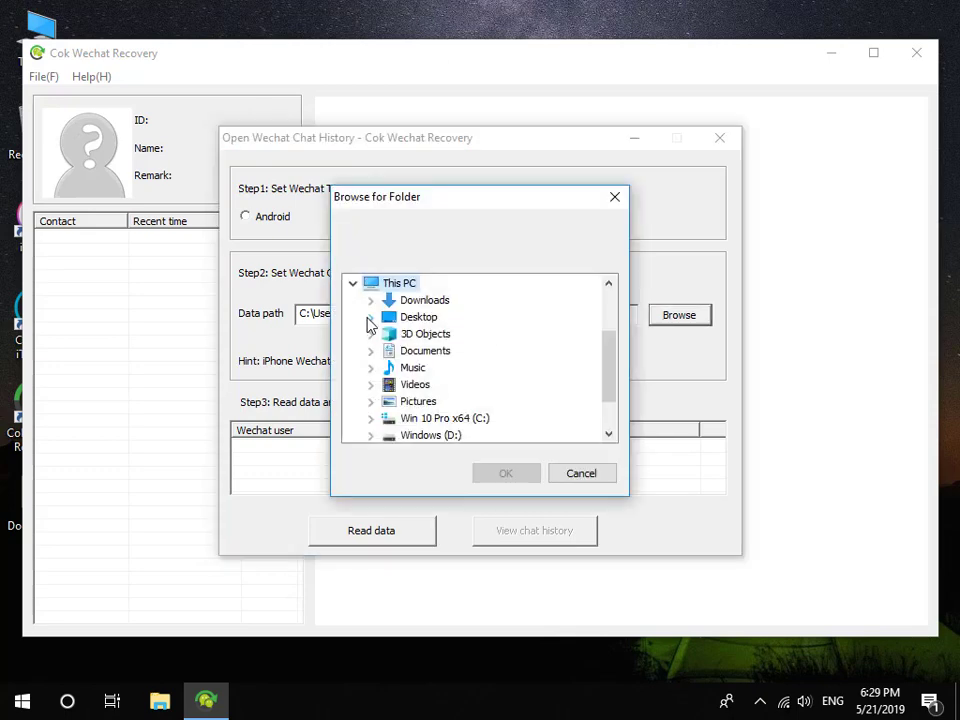
{"action": "left_click", "coordinate": [370, 317]}
{"action": "left_click", "coordinate": [430, 336]}
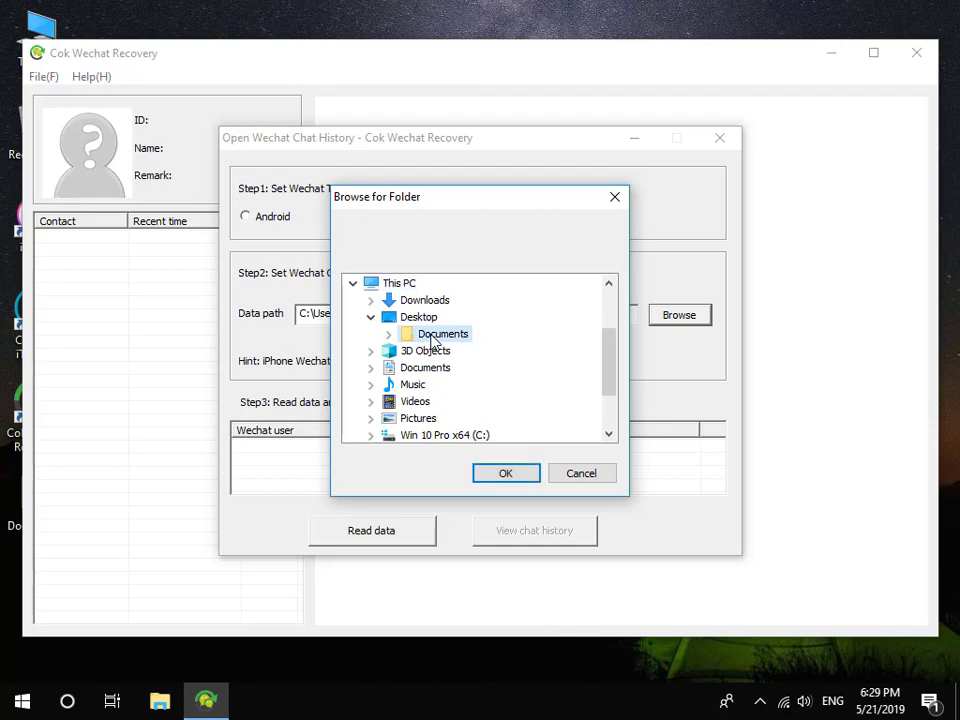
{"action": "left_click", "coordinate": [500, 474]}
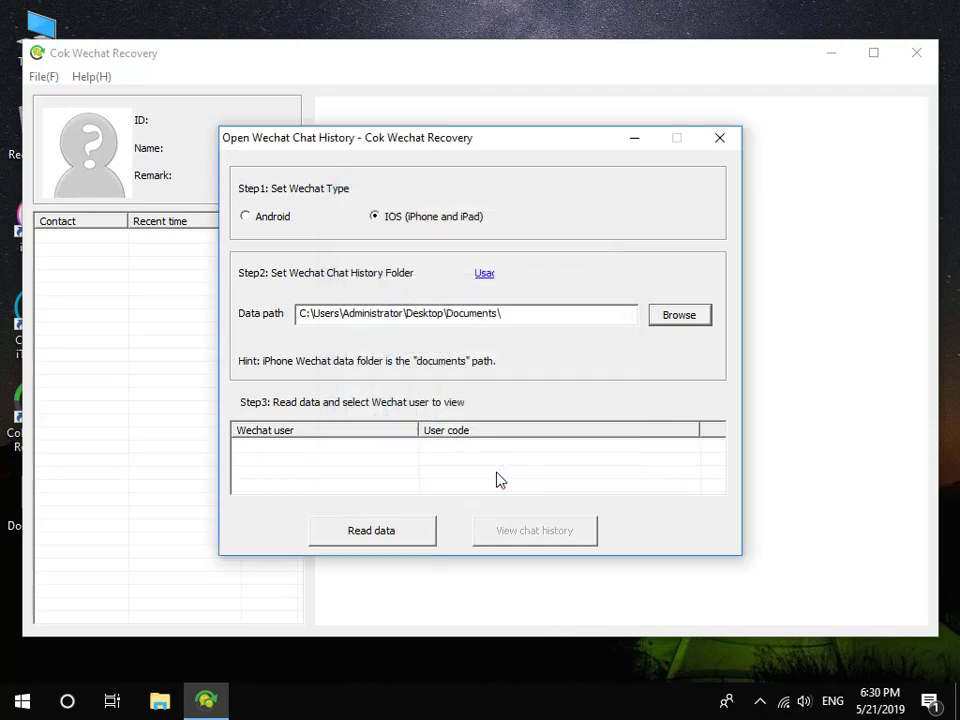
Read the WeChat users and view the second user's chat history.
{"action": "left_click", "coordinate": [388, 540]}
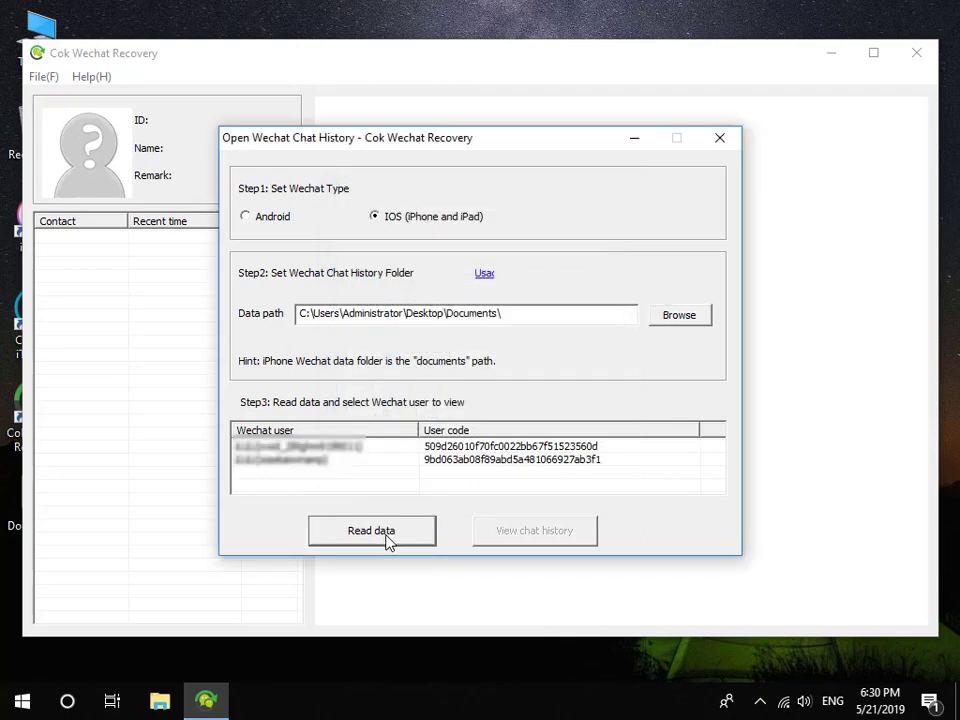
{"action": "left_click", "coordinate": [404, 462]}
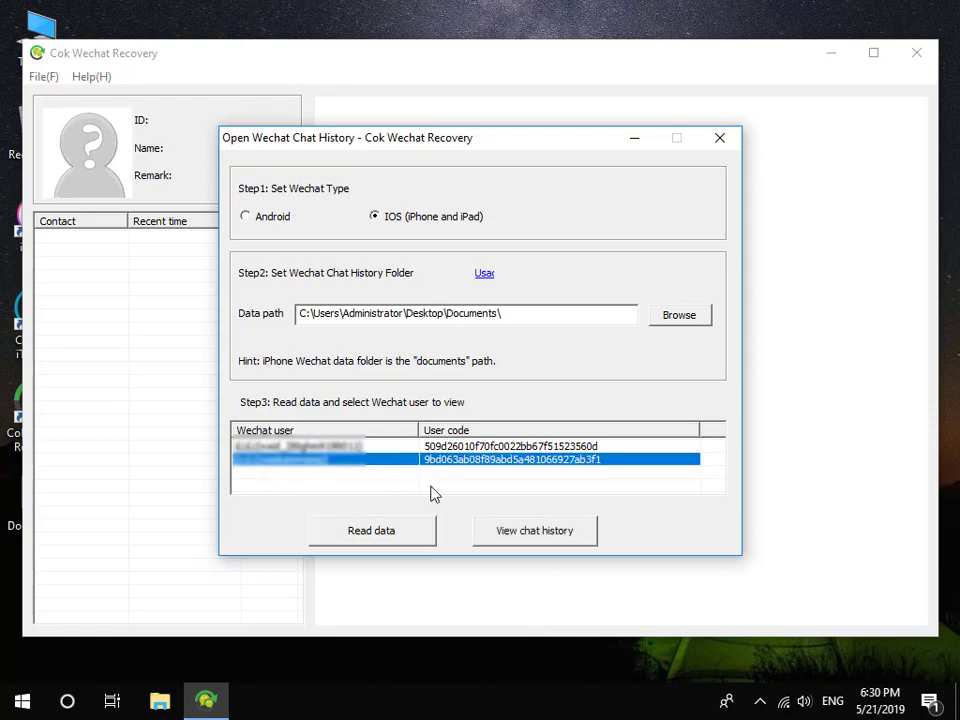
{"action": "left_click", "coordinate": [500, 537]}
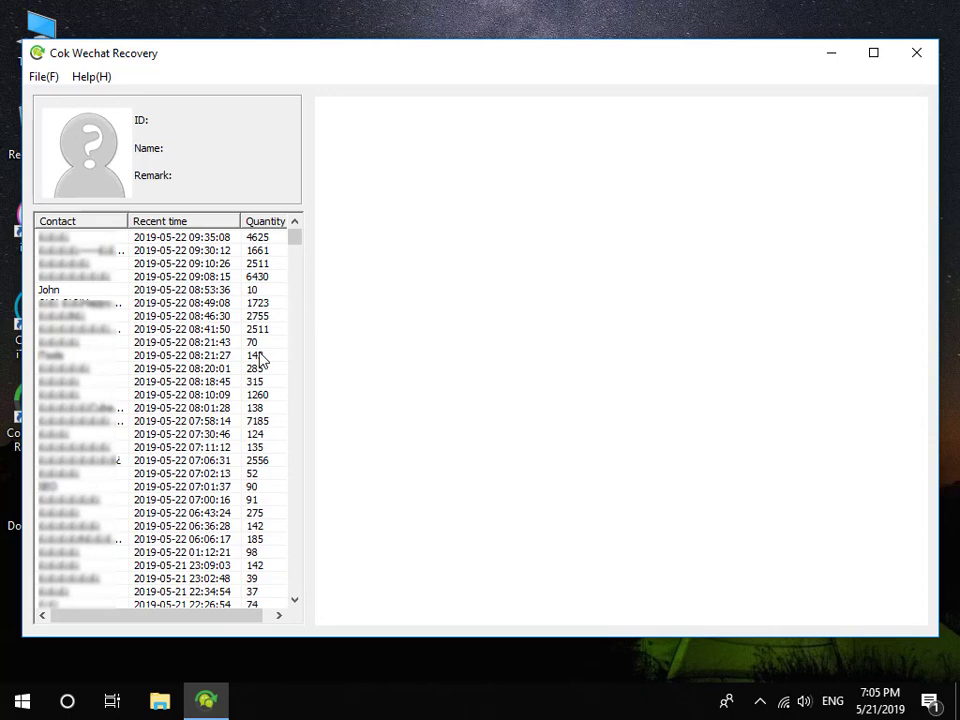
Open one contact's conversation and select its messages from first to last.
{"action": "left_click", "coordinate": [130, 290]}
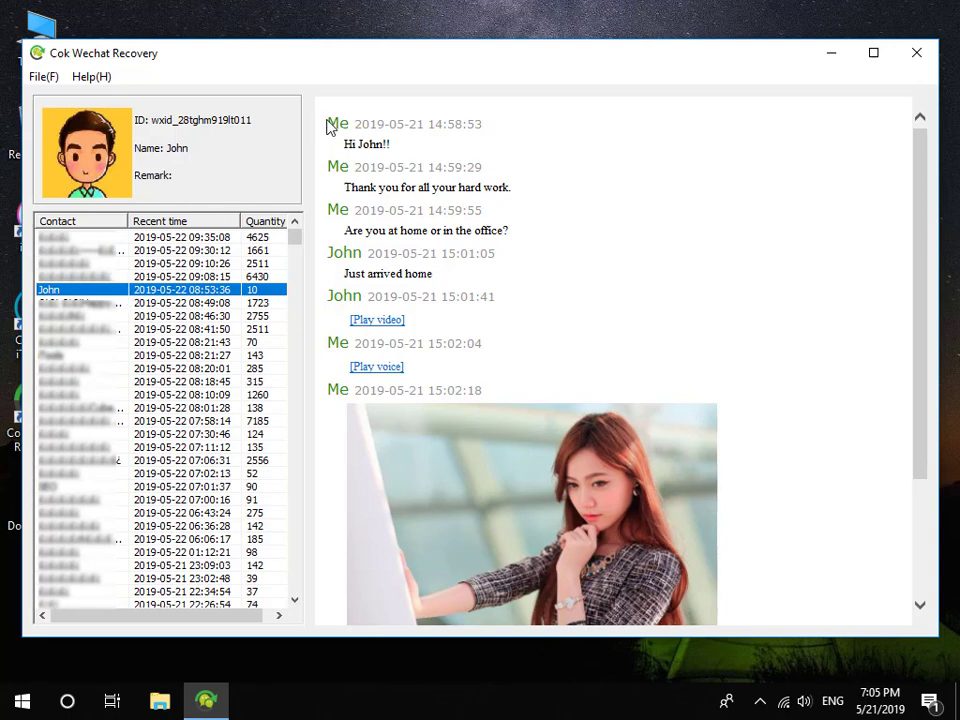
{"action": "left_click_drag", "start_coordinate": [328, 120], "coordinate": [476, 574]}
{"action": "scroll", "coordinate": [476, 574], "scroll_direction": "down", "scroll_amount": 5}
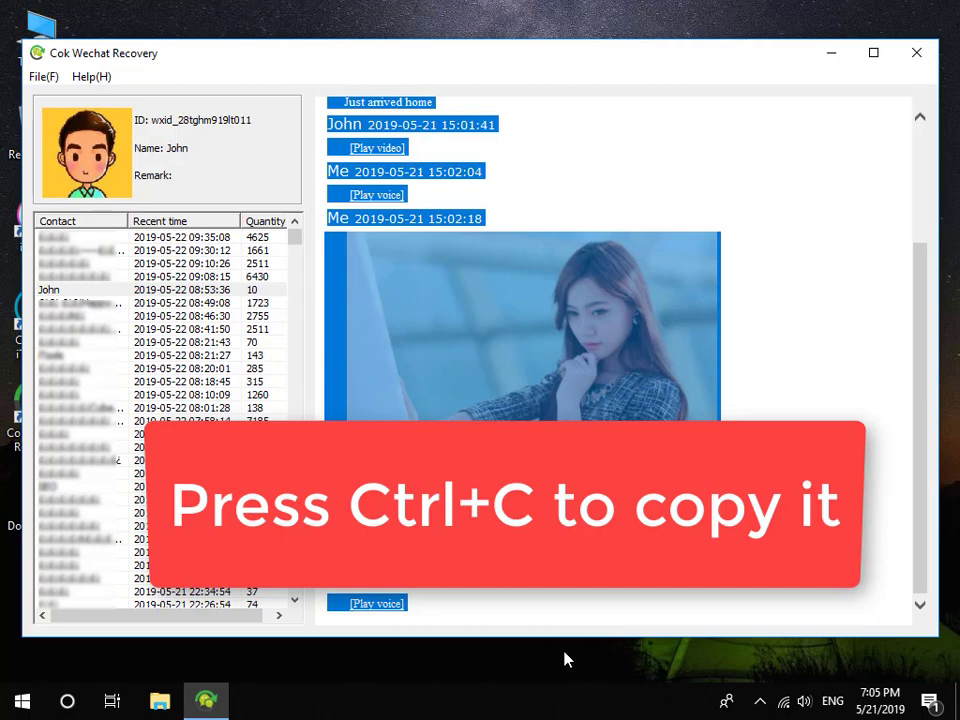
Create a new Word document on the desktop named 'iPhone WeChat Messages' and open it.
{"action": "left_click", "coordinate": [831, 54]}
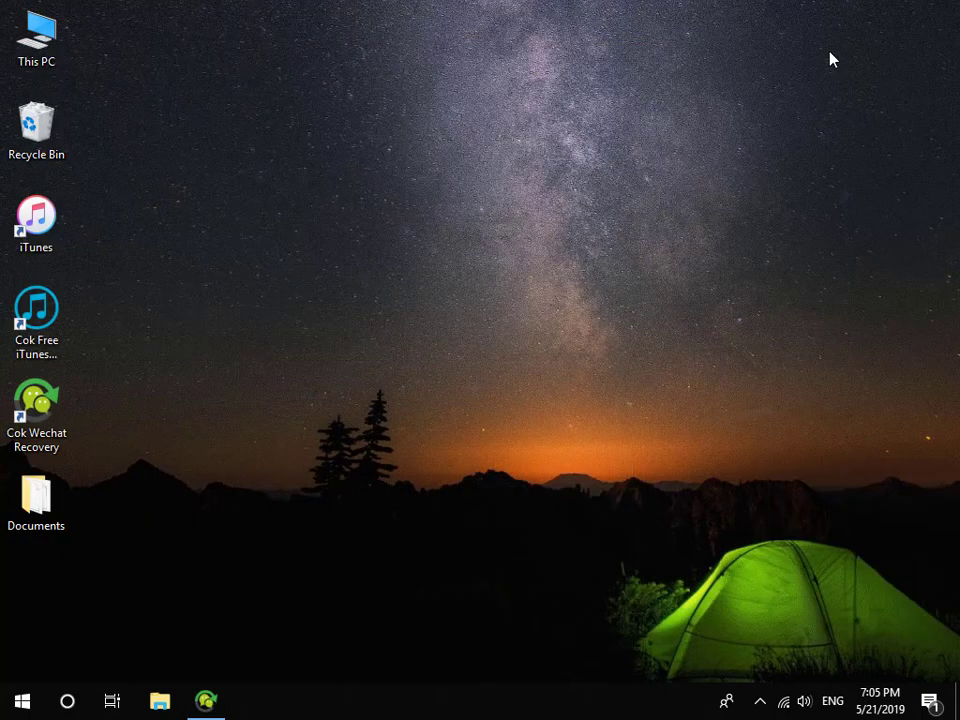
{"action": "right_click", "coordinate": [124, 560]}
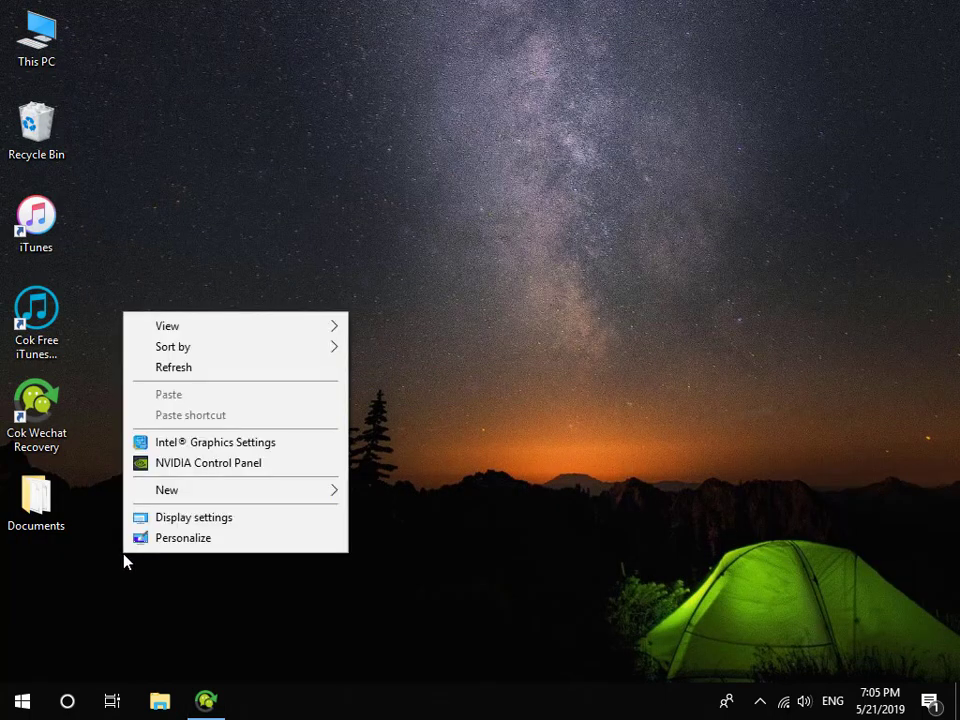
{"action": "mouse_move", "coordinate": [294, 491]}
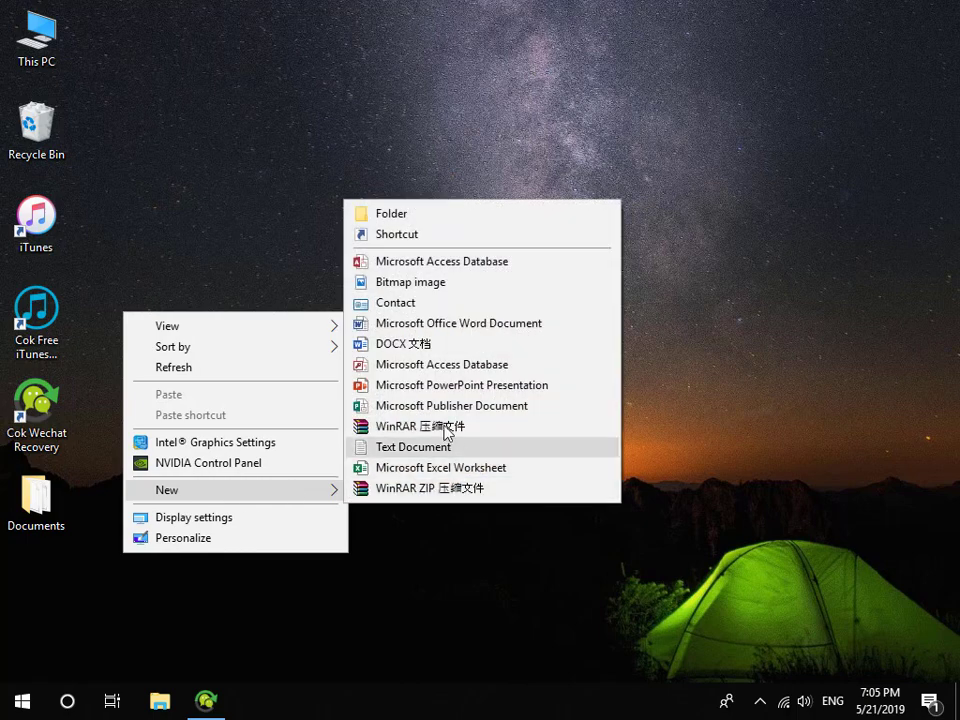
{"action": "left_click", "coordinate": [463, 323]}
{"action": "type", "text": "iPhone We"}
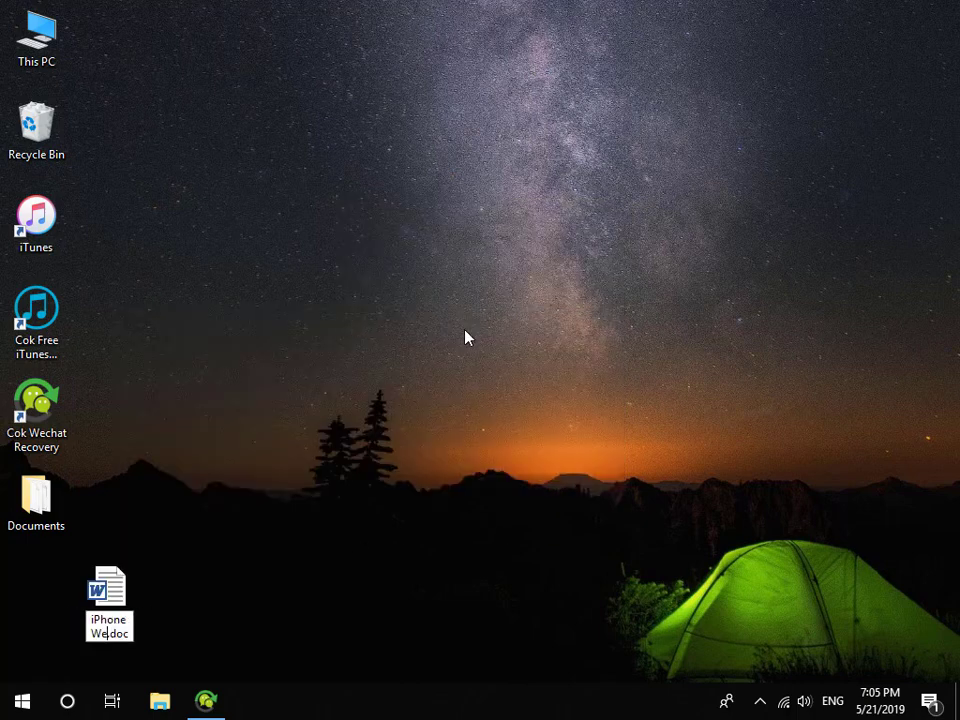
{"action": "type", "text": "Chat M"}
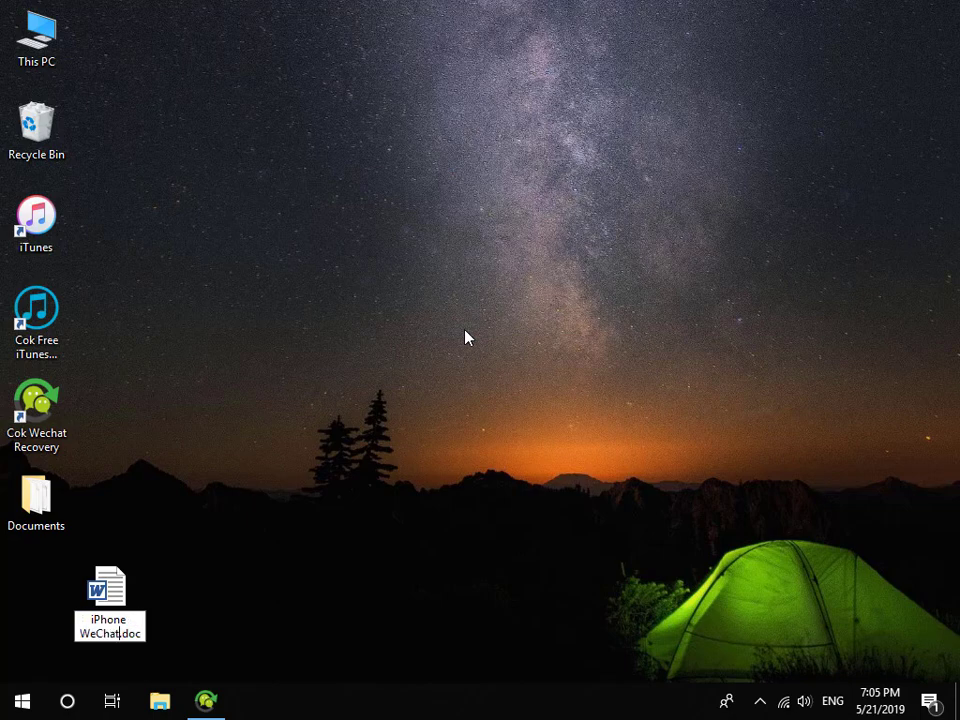
{"action": "type", "text": "essages"}
{"action": "key", "text": "Return"}
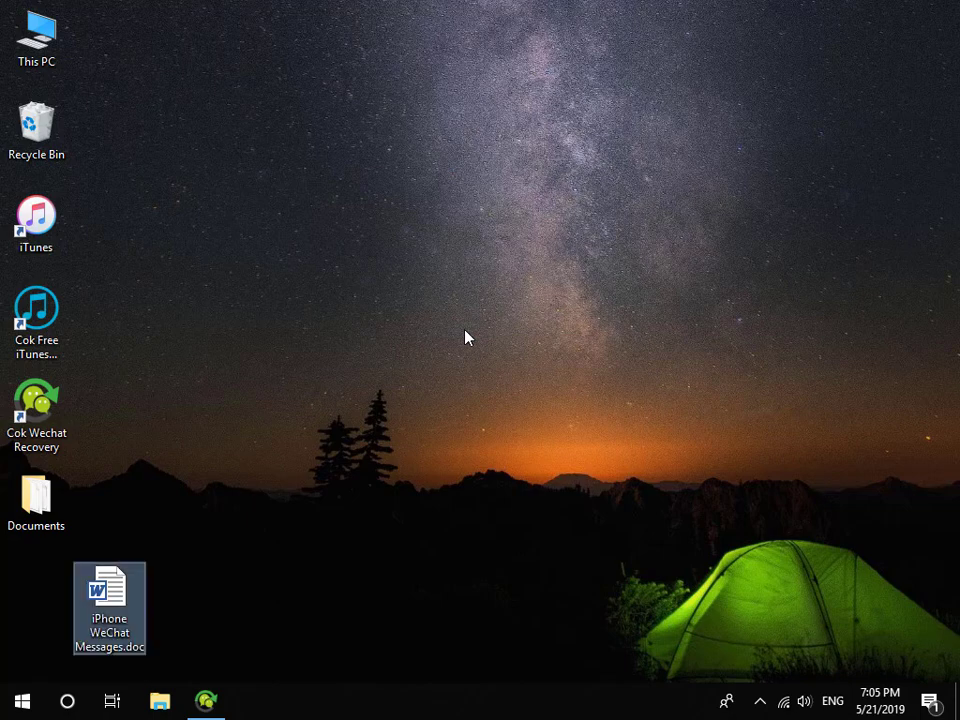
{"action": "key", "text": "Return"}
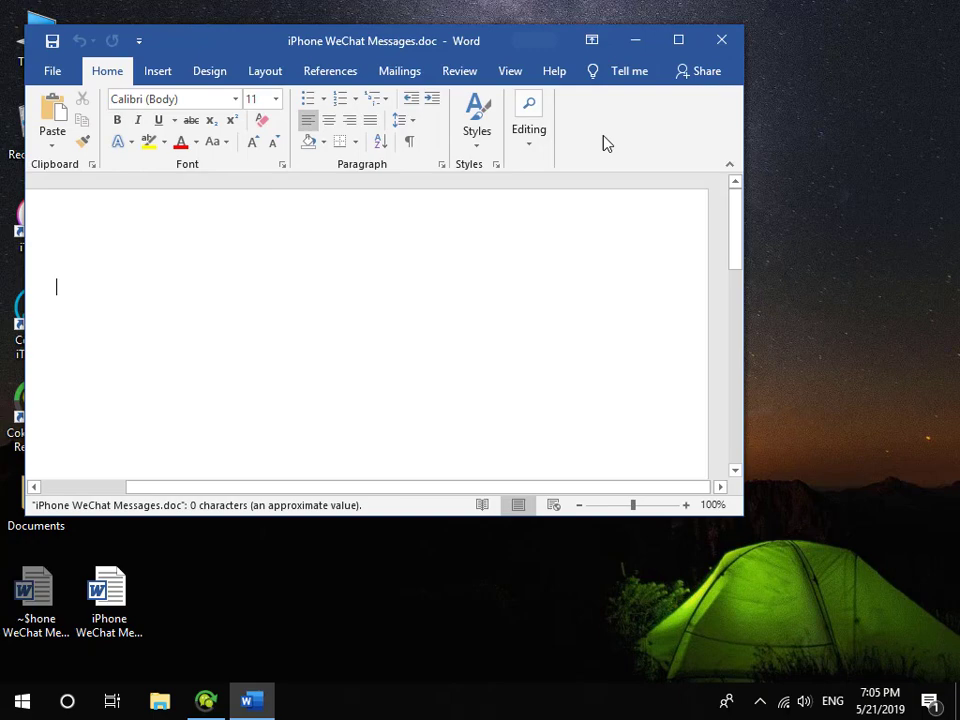
Maximize Word and paste the conversation using Keep Source Formatting.
{"action": "left_click", "coordinate": [677, 40]}
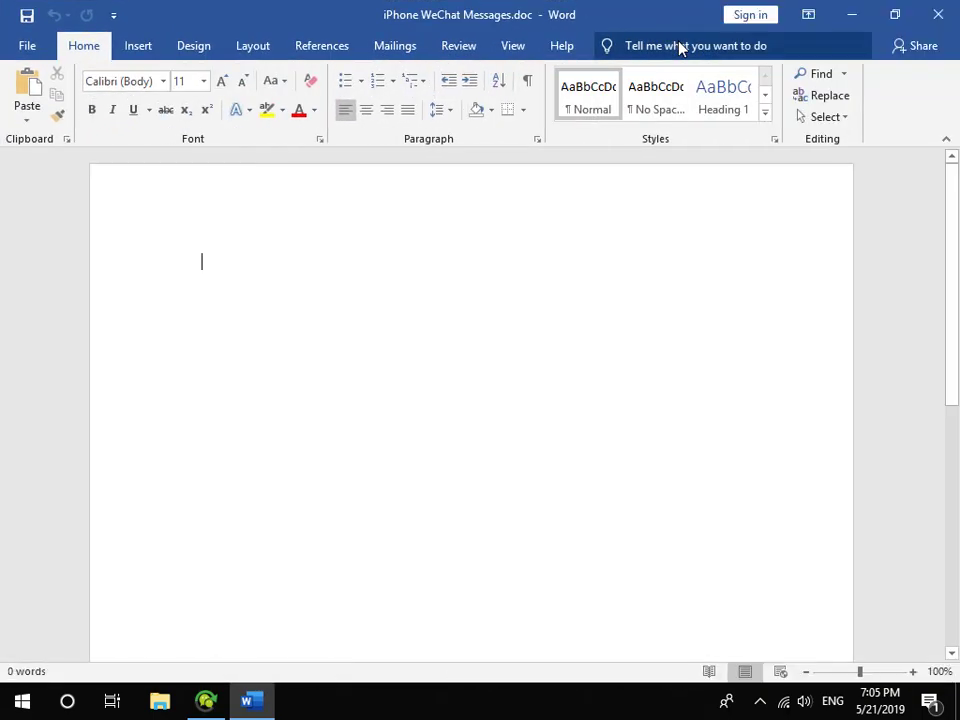
{"action": "right_click", "coordinate": [242, 271]}
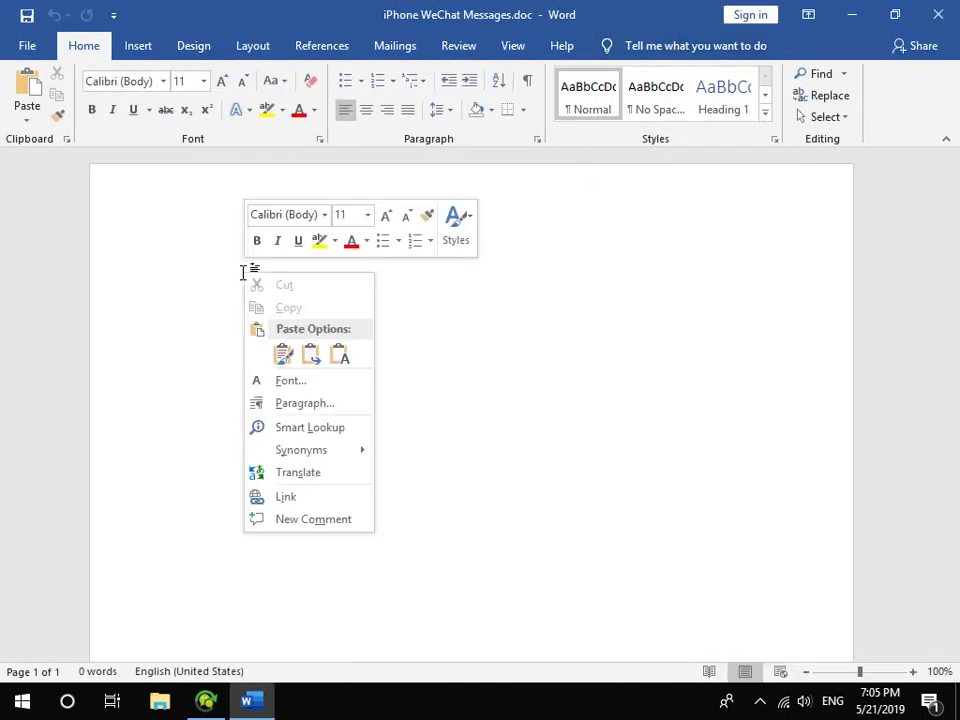
{"action": "left_click", "coordinate": [283, 354]}
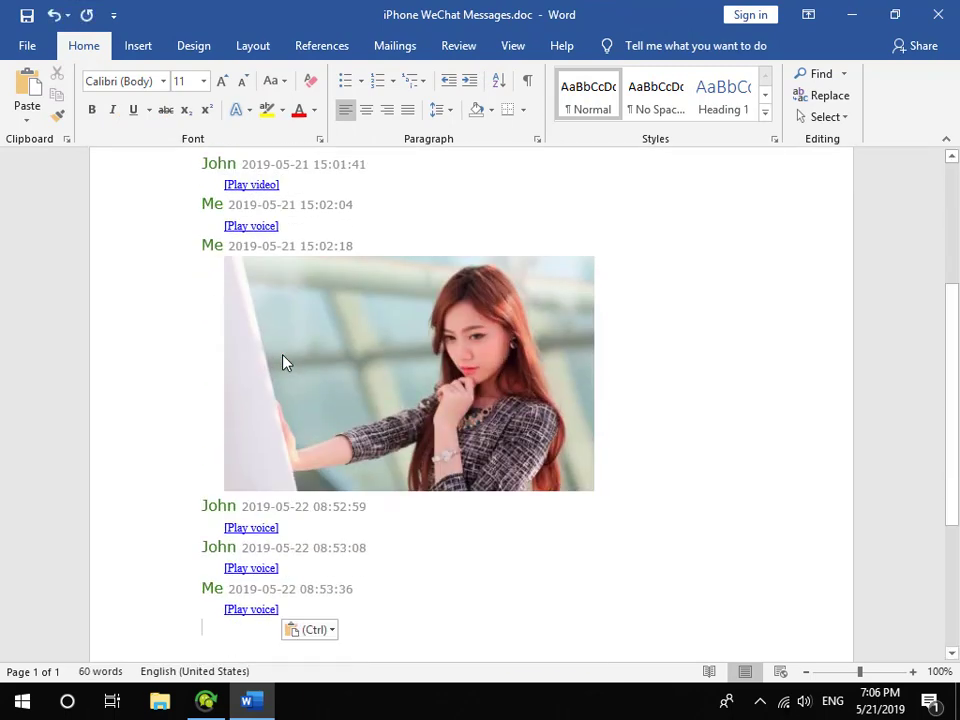
{"action": "scroll", "coordinate": [283, 362], "scroll_direction": "up", "scroll_amount": 5}
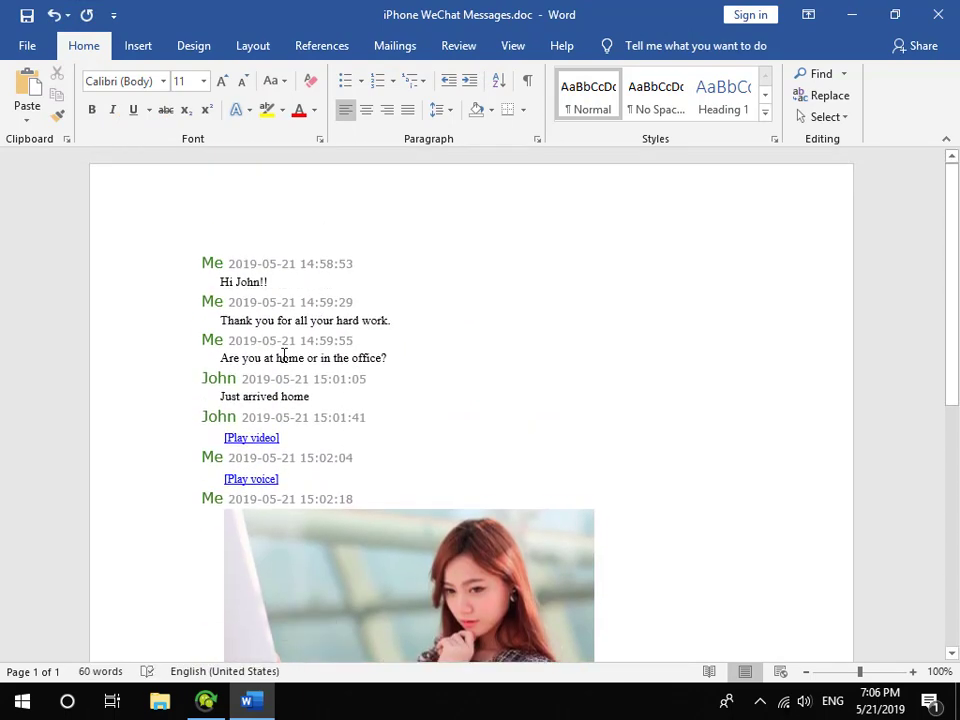
{"action": "scroll", "coordinate": [284, 355], "scroll_direction": "down", "scroll_amount": 1}
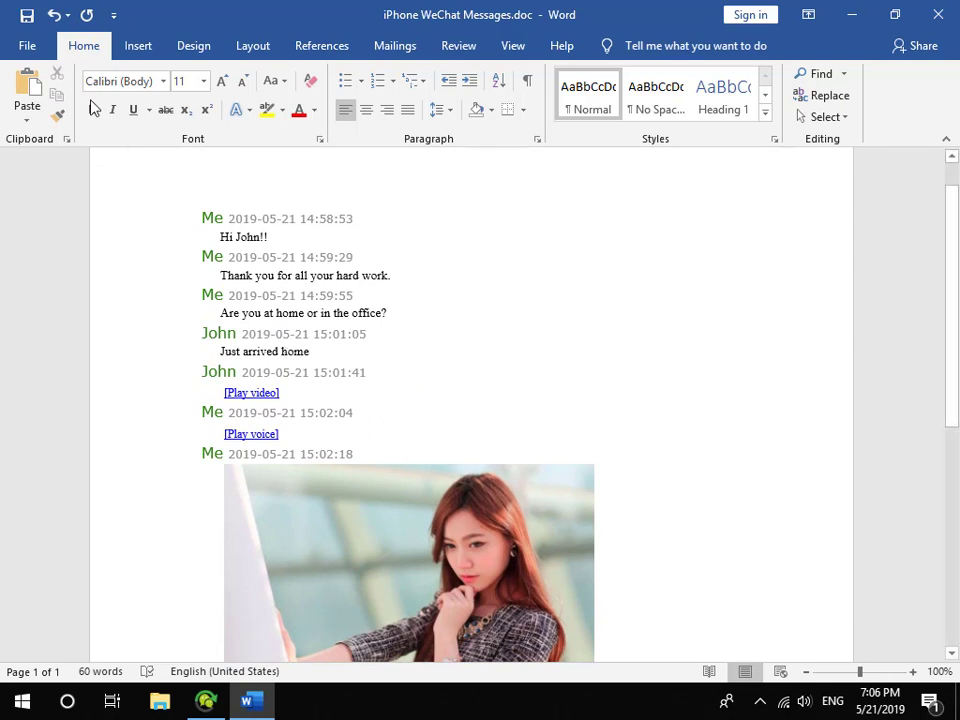
Save the document to the Desktop as 'iPhone WeChat Messages.pdf' in PDF format.
{"action": "left_click", "coordinate": [29, 50]}
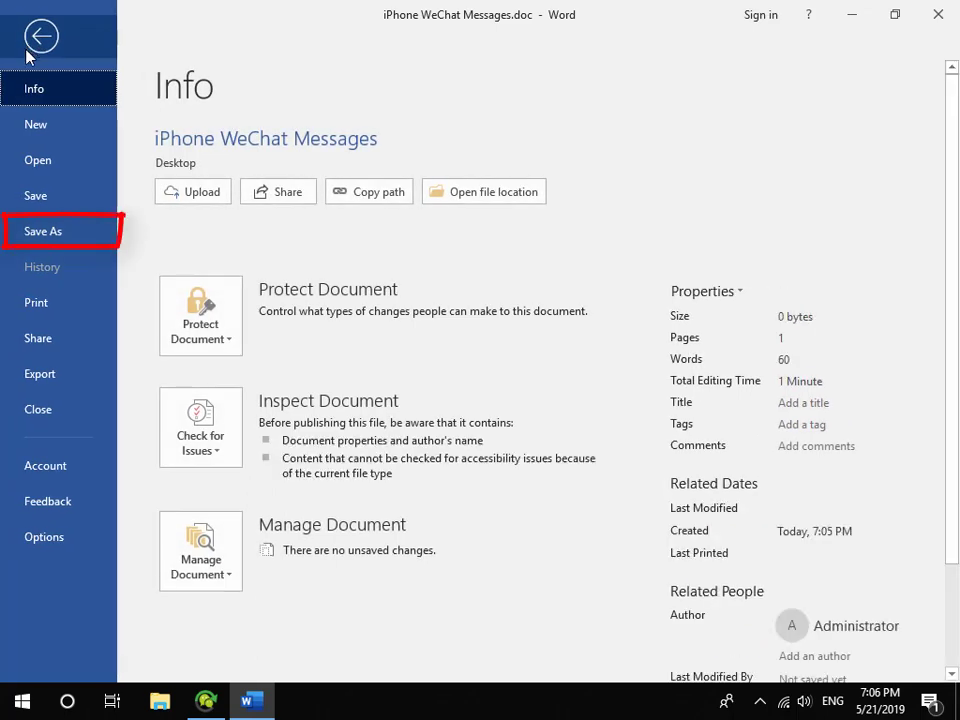
{"action": "left_click", "coordinate": [57, 240]}
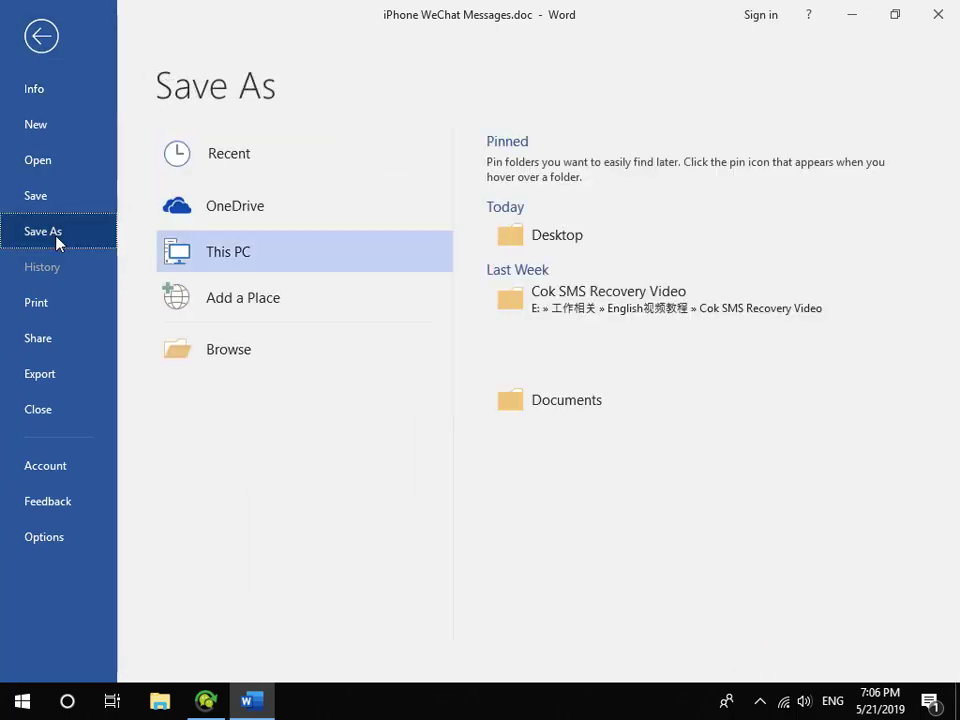
{"action": "left_click", "coordinate": [533, 240]}
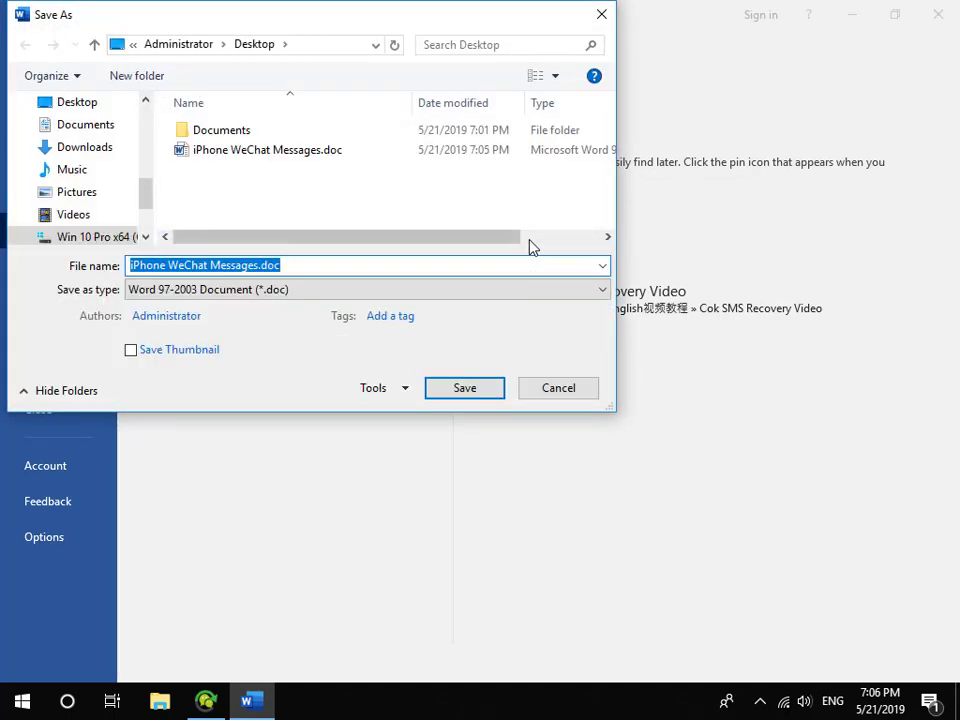
{"action": "left_click", "coordinate": [500, 290]}
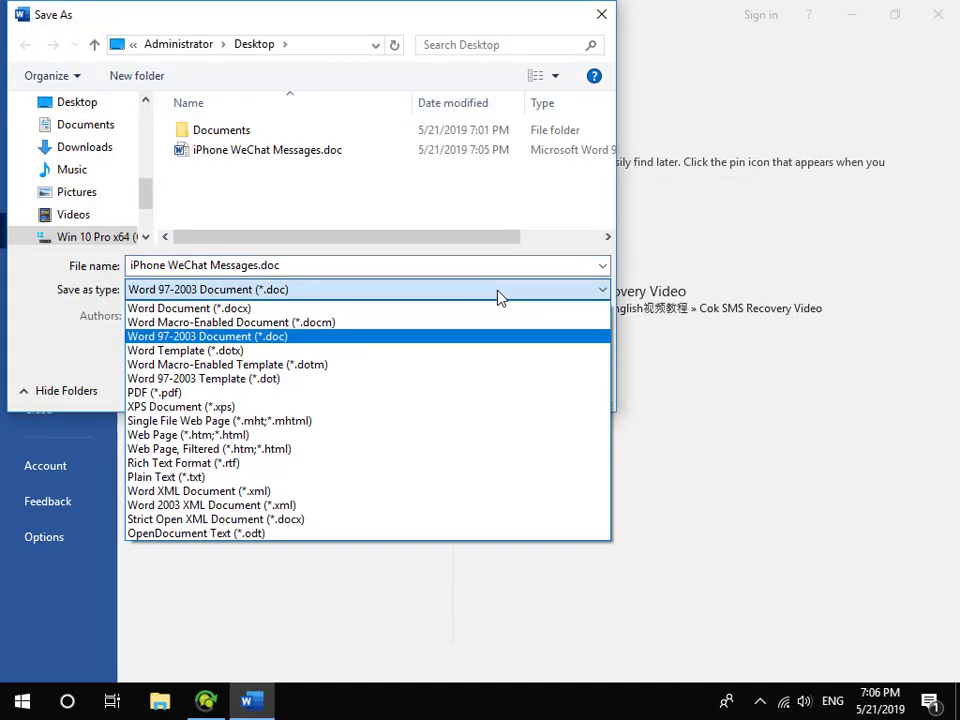
{"action": "left_click", "coordinate": [295, 393]}
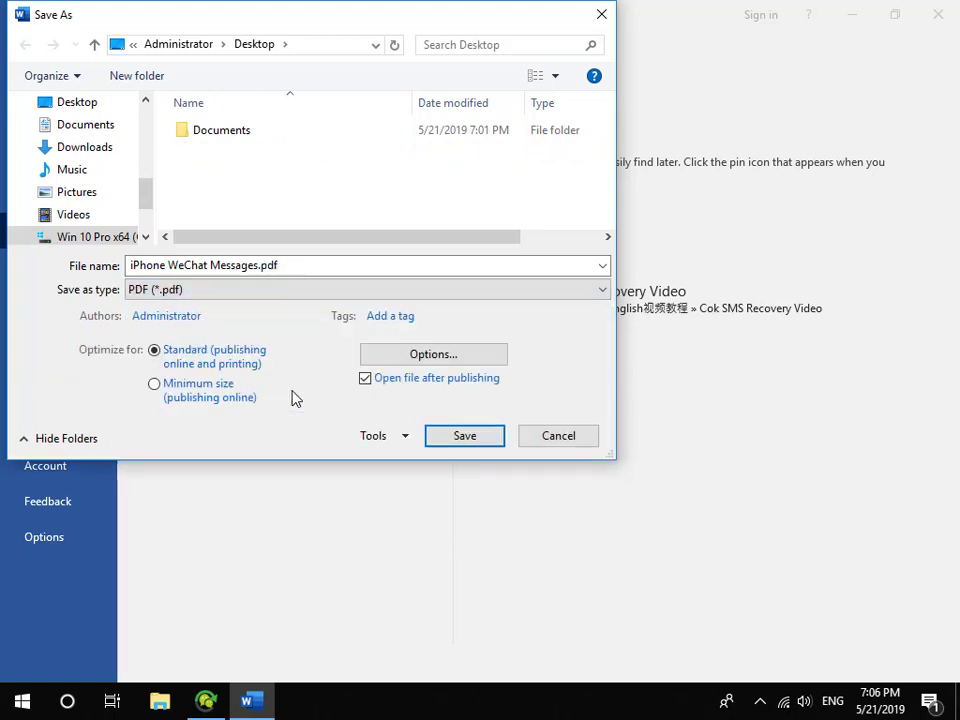
{"action": "left_click", "coordinate": [465, 435]}
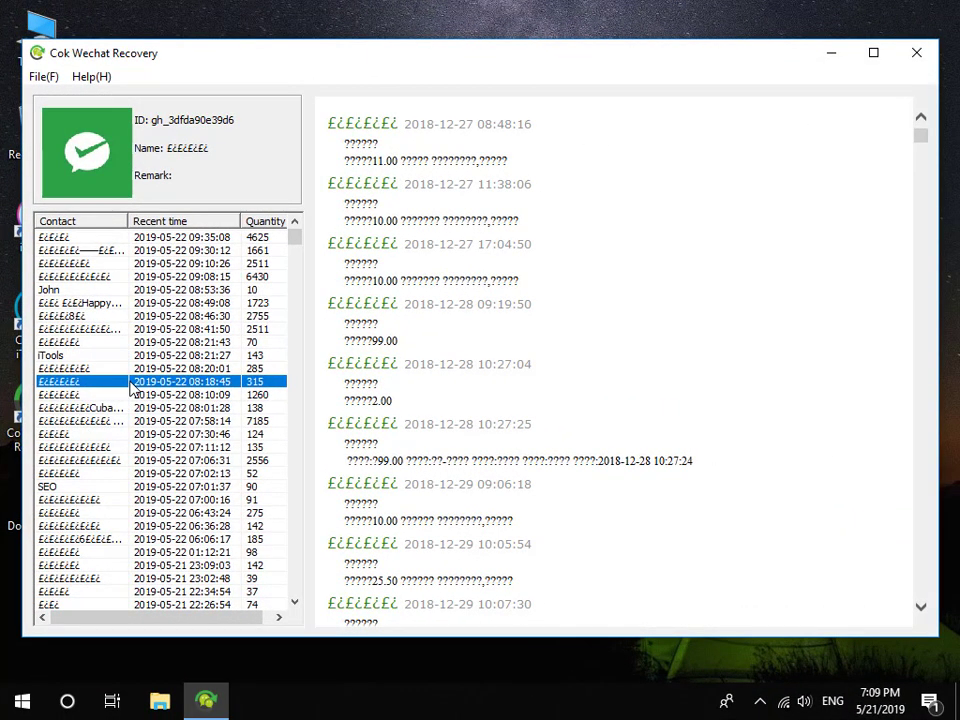
Reach Control Panel through This PC's system properties and view items as small icons.
{"action": "left_click", "coordinate": [842, 56]}
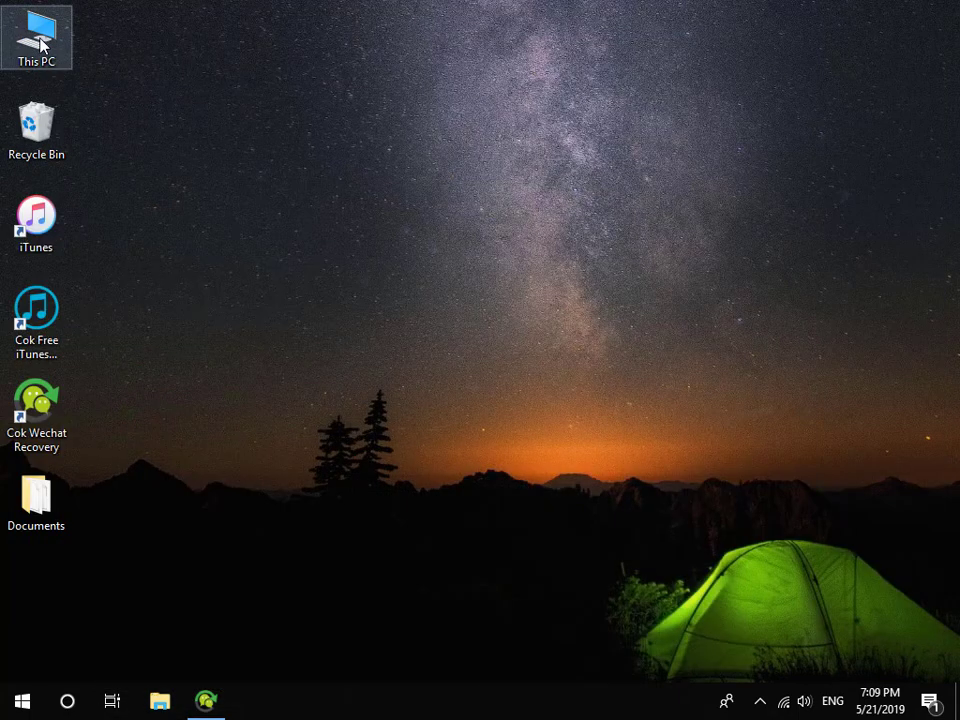
{"action": "right_click", "coordinate": [39, 41]}
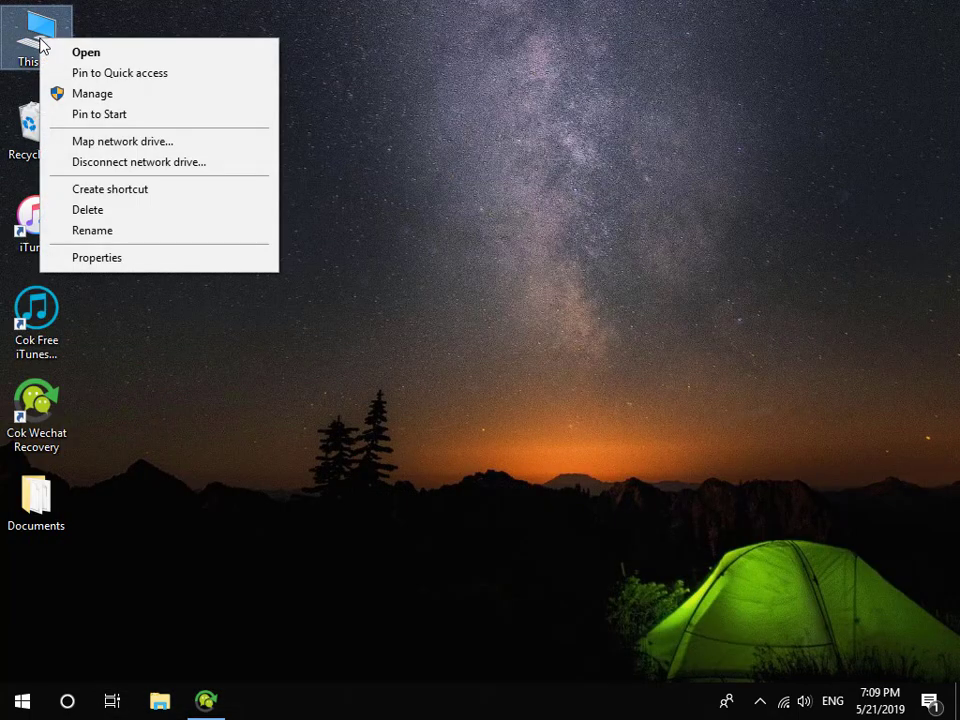
{"action": "left_click", "coordinate": [94, 259]}
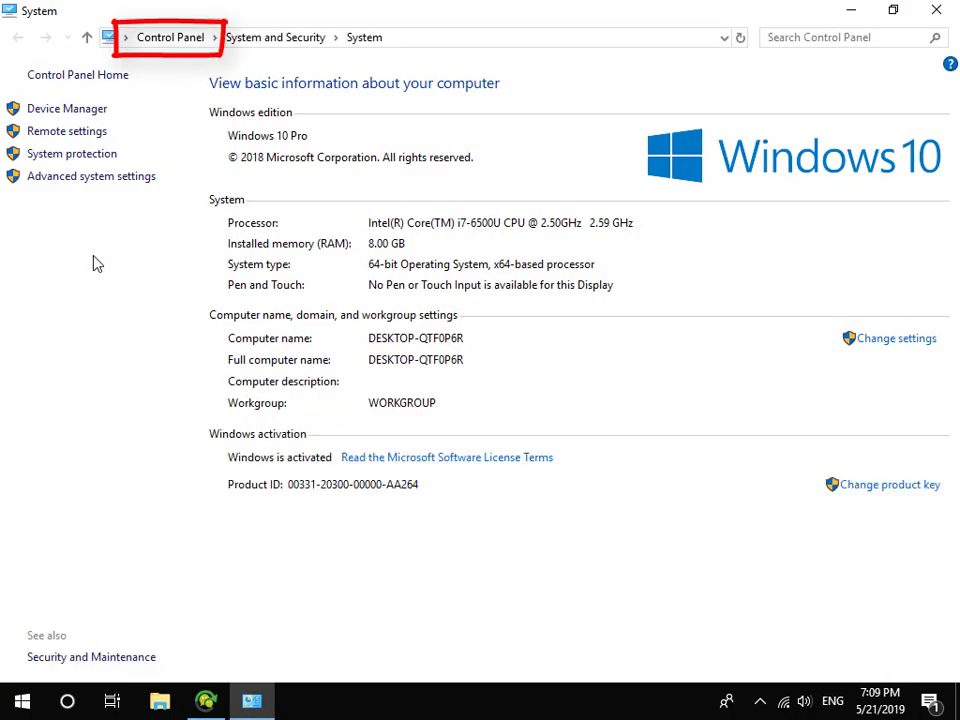
{"action": "left_click", "coordinate": [156, 38]}
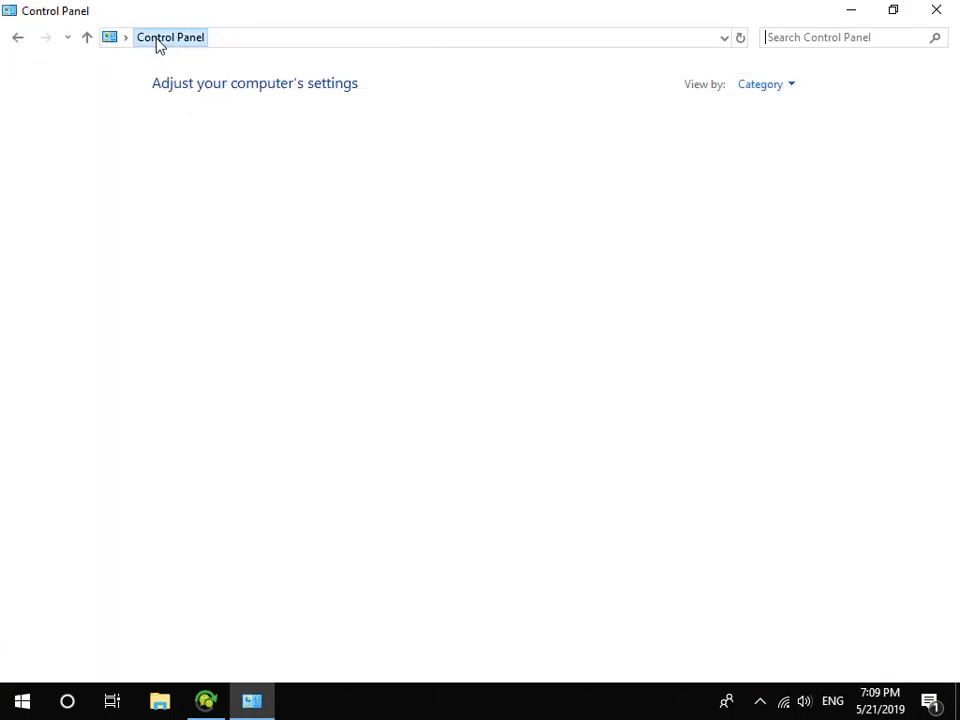
{"action": "left_click", "coordinate": [796, 88]}
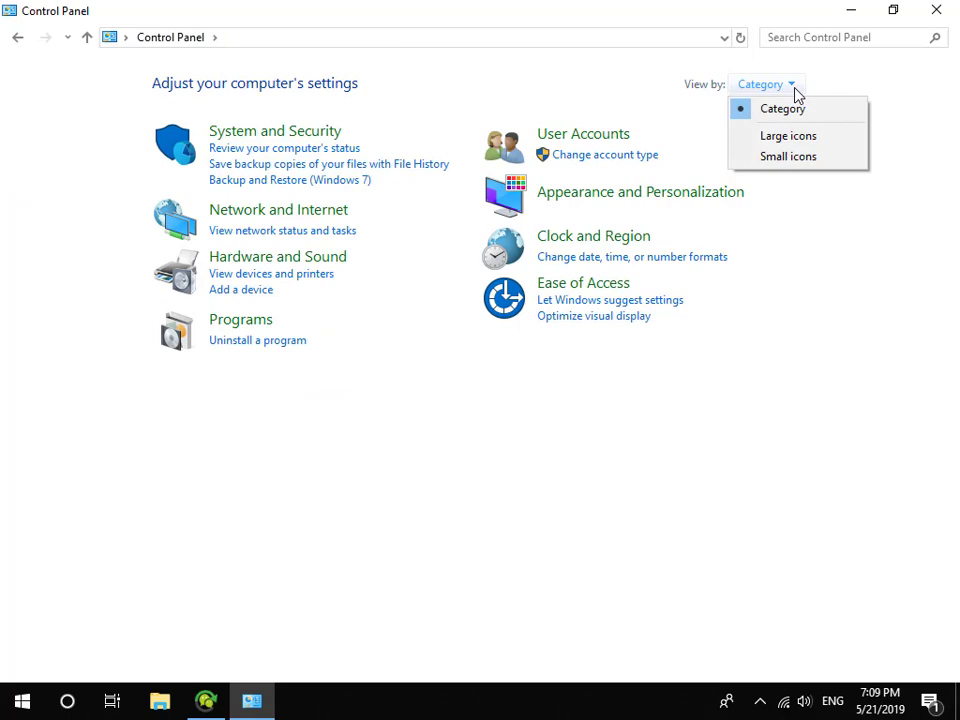
{"action": "left_click", "coordinate": [795, 158]}
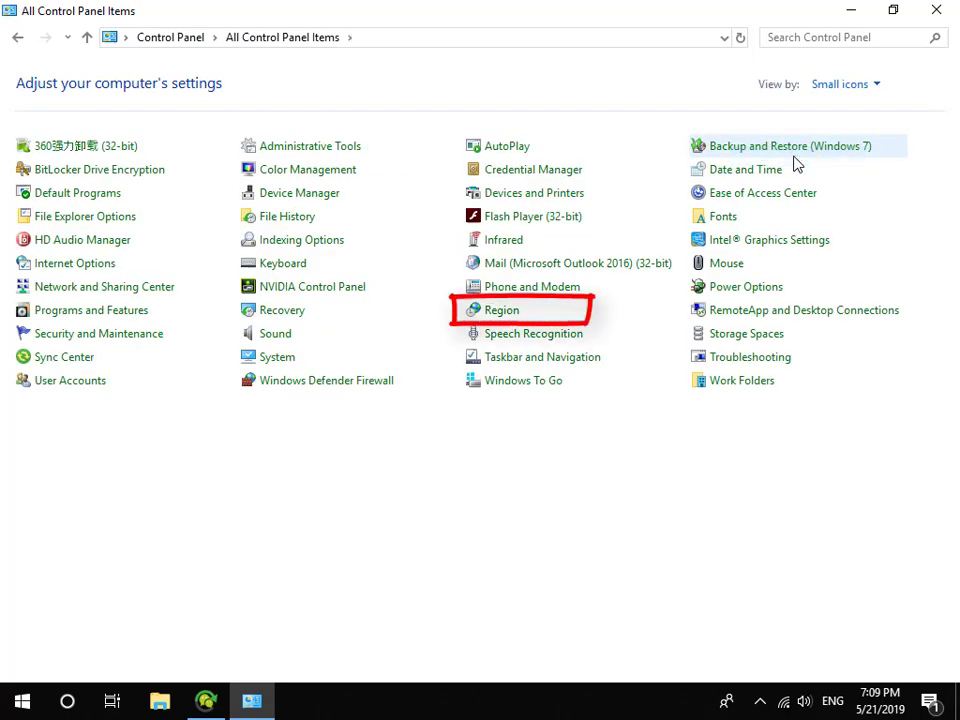
In Region's Administrative settings, set the non-Unicode system locale to Chinese (Simplified, China).
{"action": "left_click", "coordinate": [502, 312]}
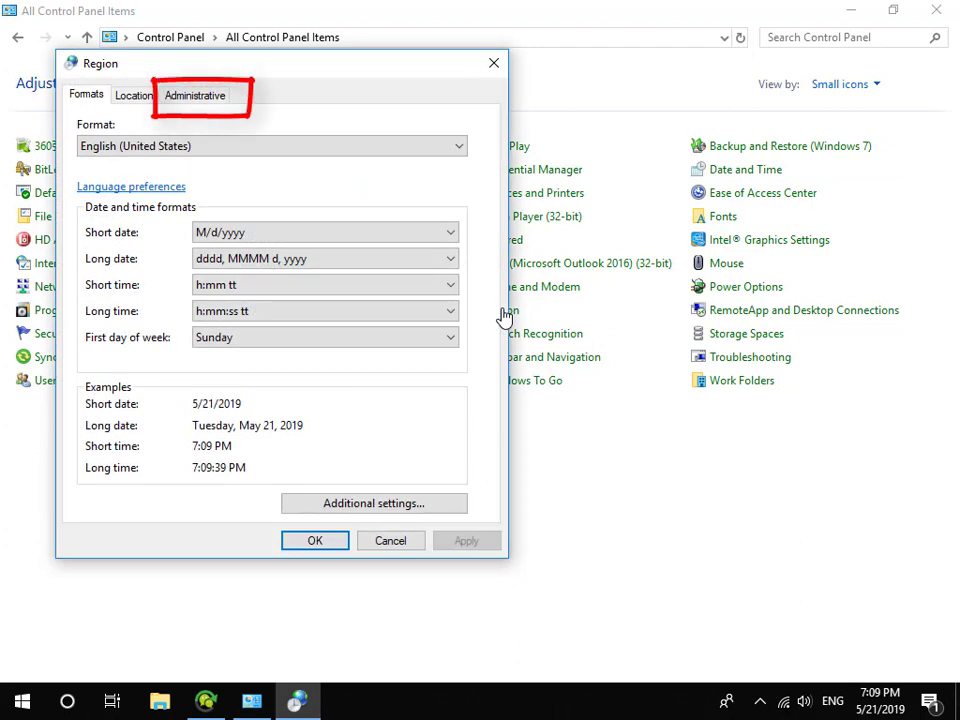
{"action": "left_click", "coordinate": [201, 98]}
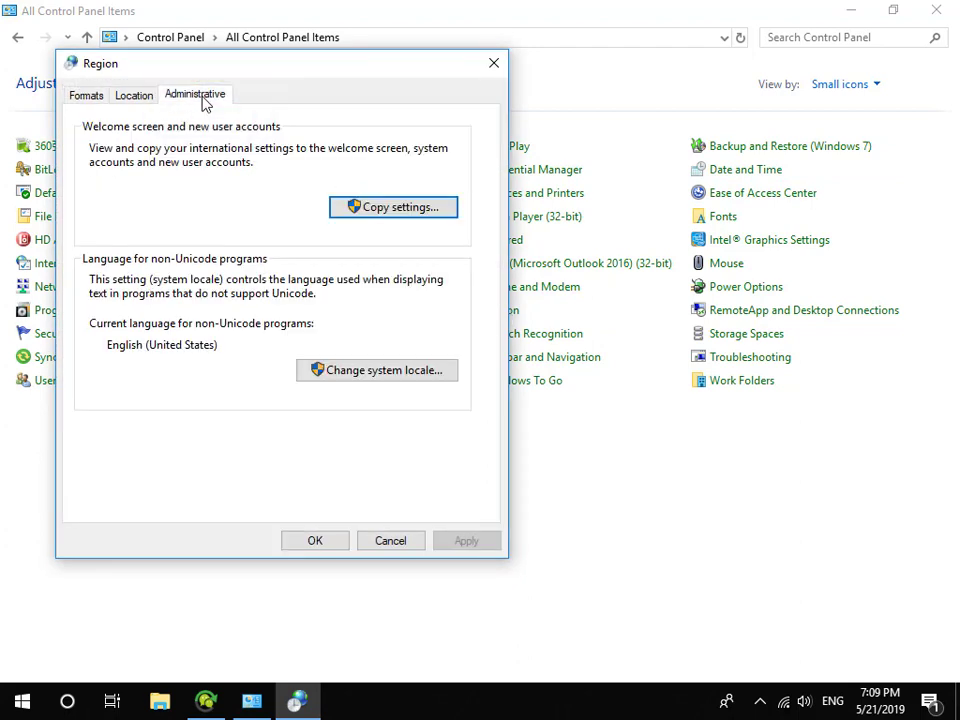
{"action": "left_click", "coordinate": [345, 372]}
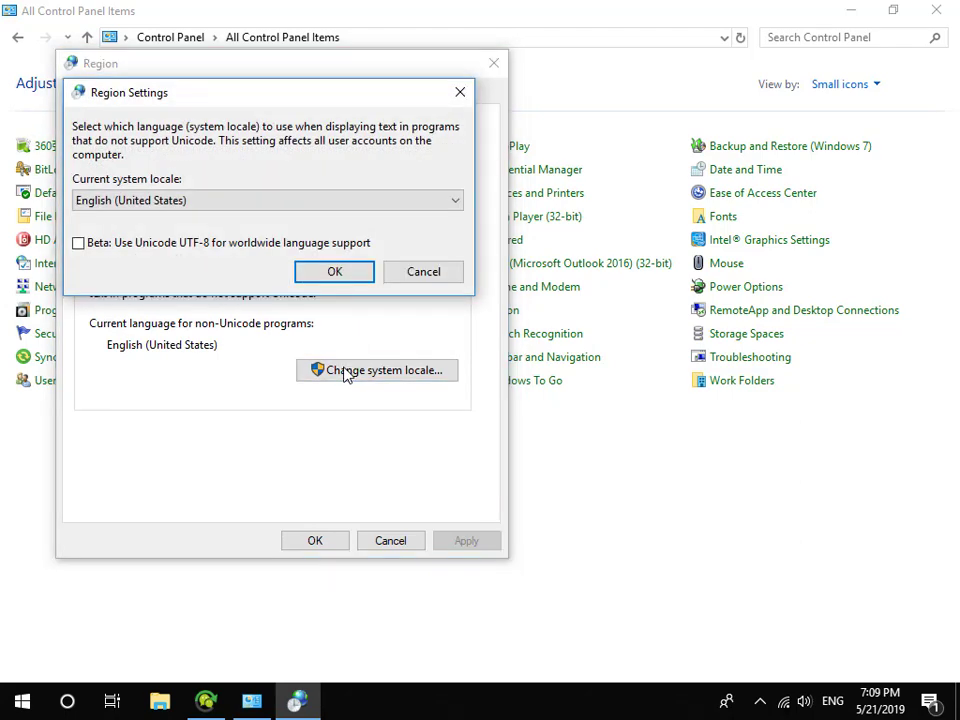
{"action": "left_click", "coordinate": [452, 204]}
{"action": "scroll", "coordinate": [451, 206], "scroll_direction": "up", "scroll_amount": 12}
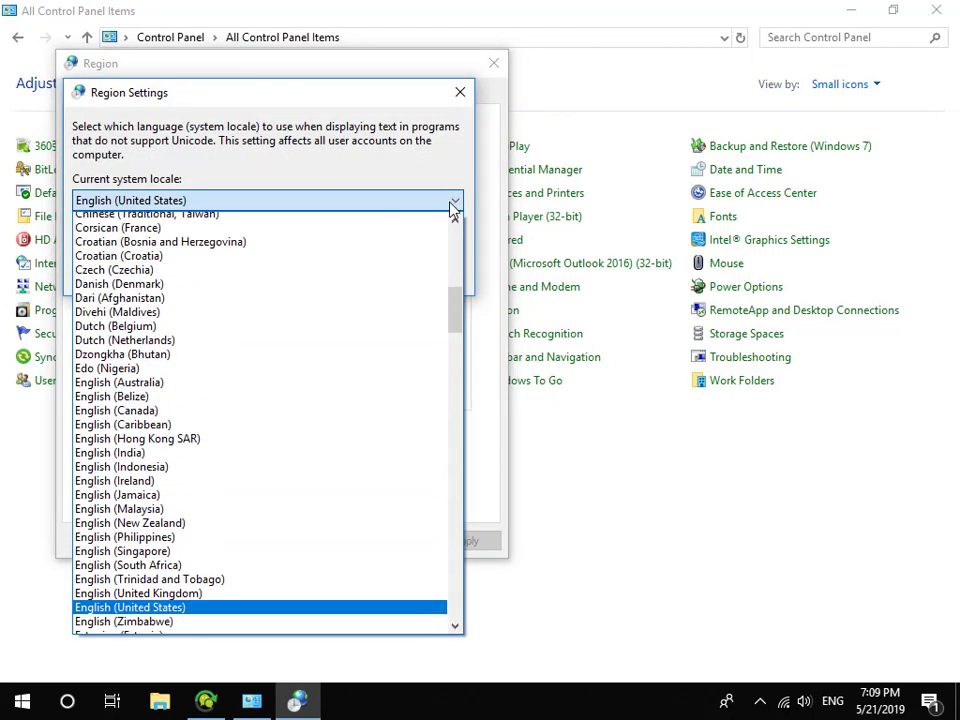
{"action": "scroll", "coordinate": [452, 212], "scroll_direction": "up", "scroll_amount": 1}
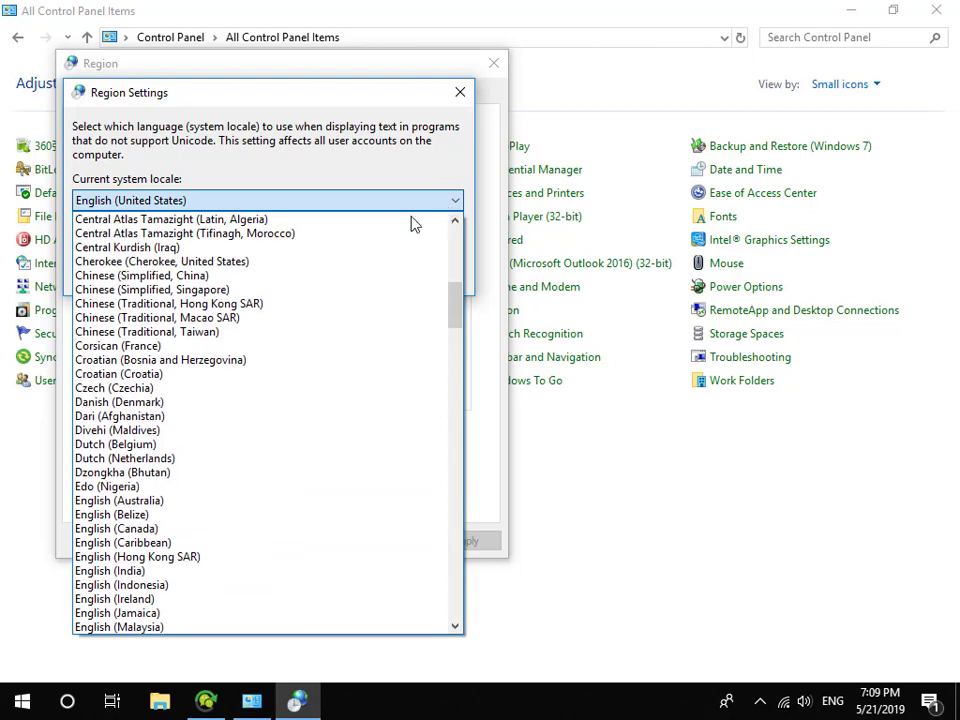
{"action": "left_click", "coordinate": [221, 277]}
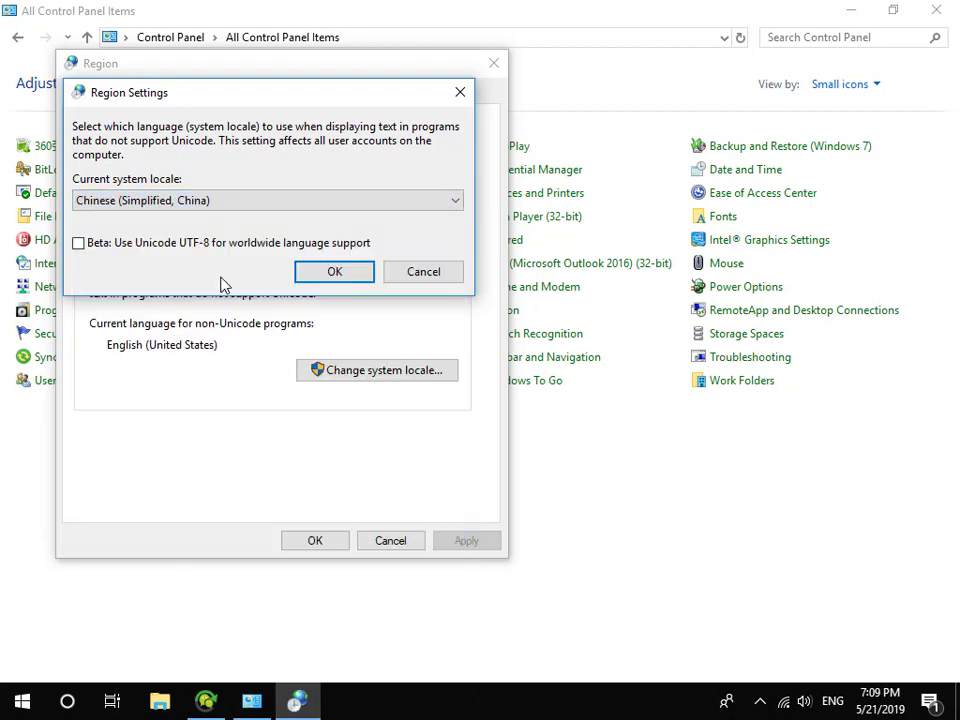
{"action": "left_click", "coordinate": [322, 273]}
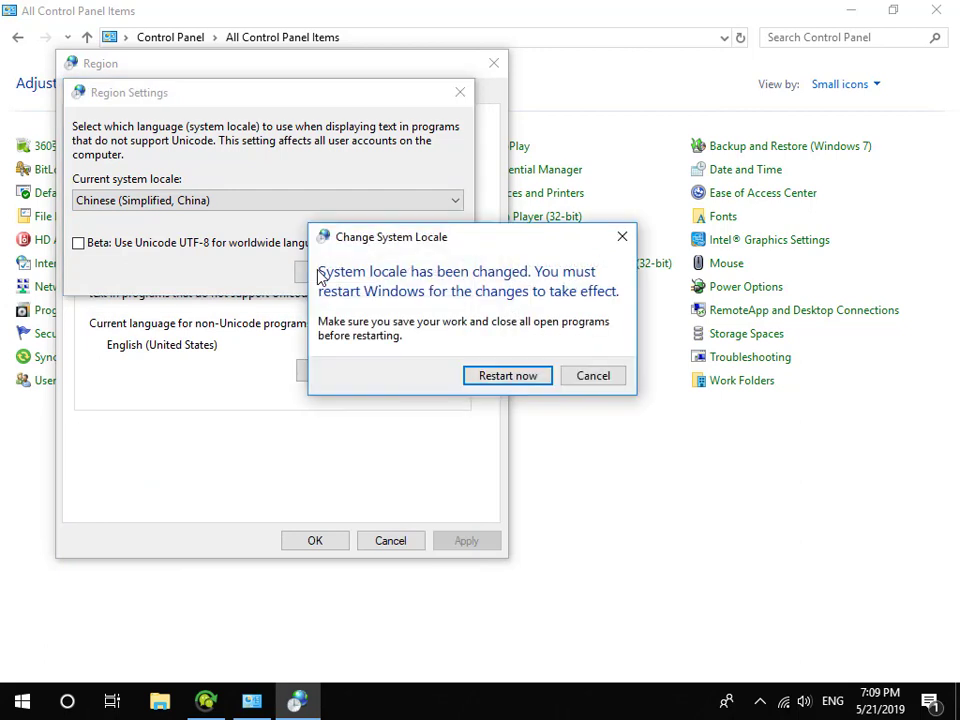